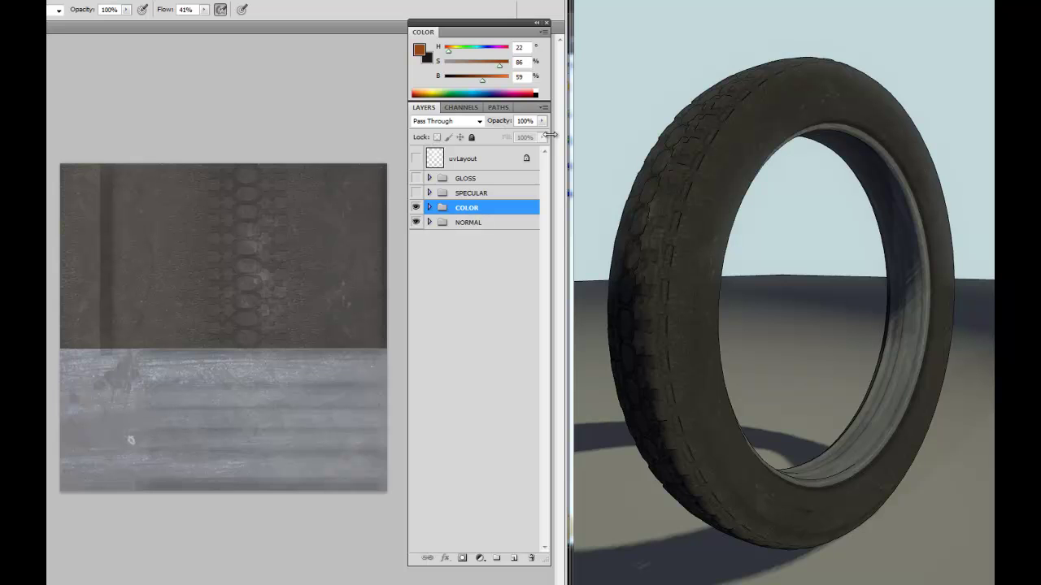
- Add a new Layer 3 above xNormals_cavity in the COLOR group and paint orange strokes on the texture
left_click(489, 229)
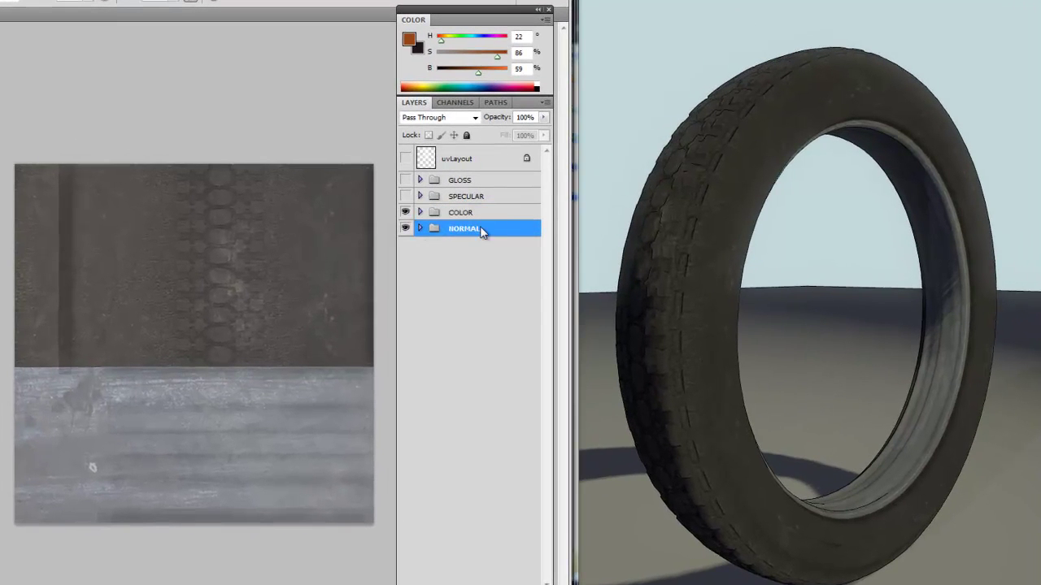
left_click(420, 213)
left_click(453, 234)
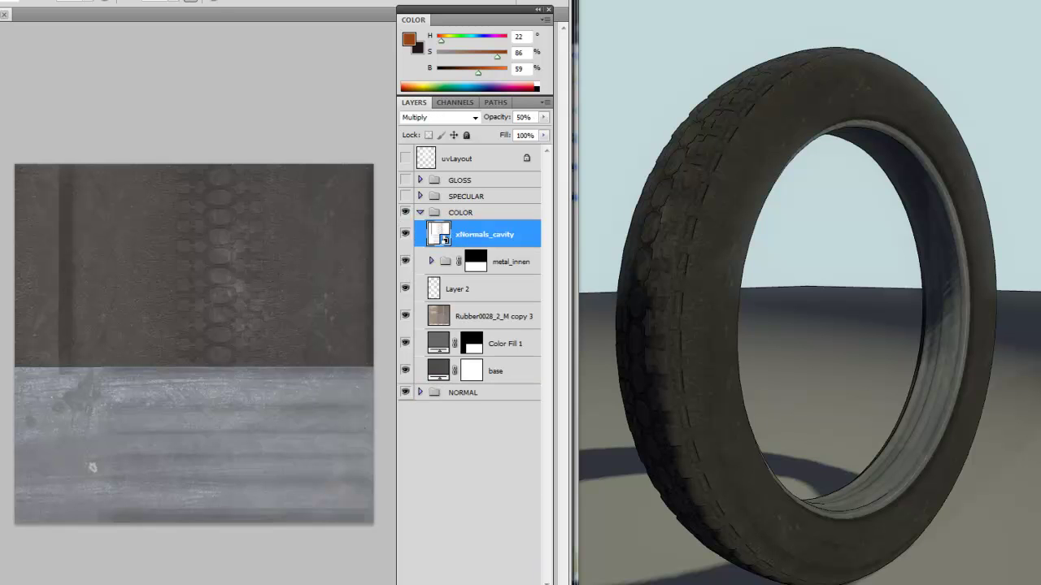
key("ctrl+shift+alt+n")
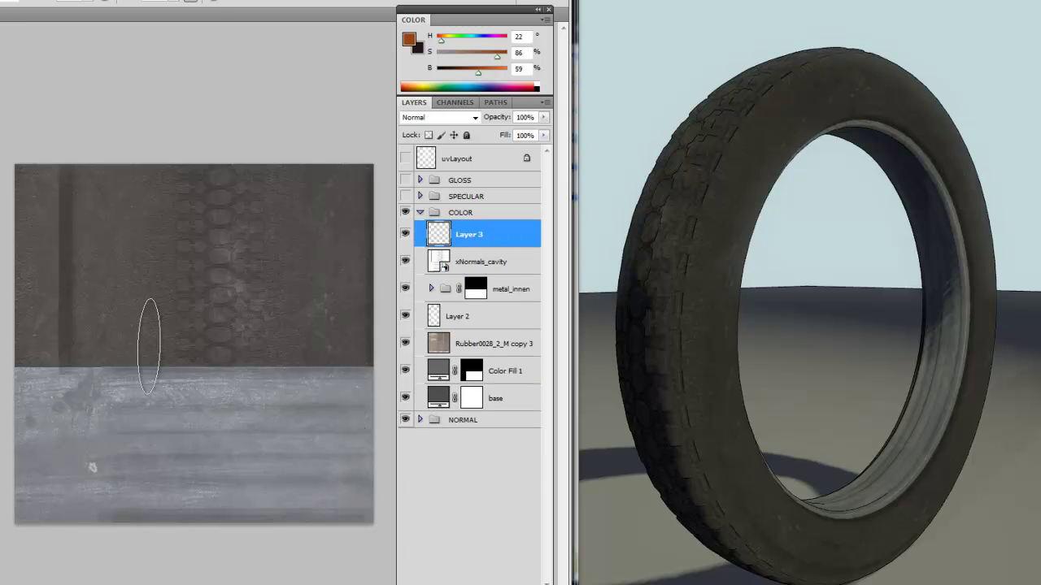
mouse_move(181, 376)
left_mouse_down()
mouse_move(172, 471)
mouse_move(229, 451)
mouse_move(224, 382)
left_mouse_up()
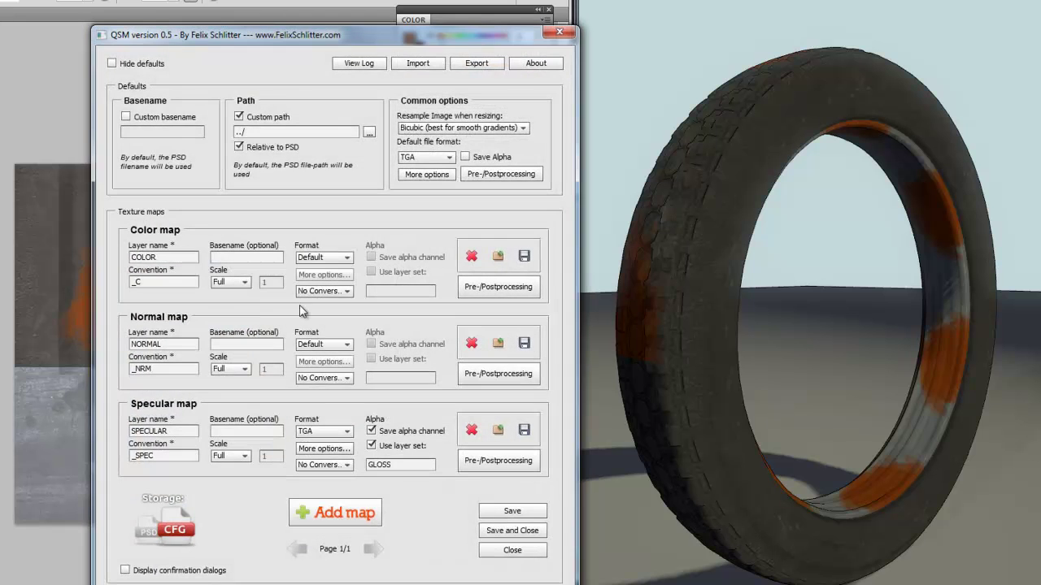
- Move the Quick Save Maps window right to reveal the canvas, and select then deselect the GLOSS layer set name
left_click_drag(166, 40, 566, 43)
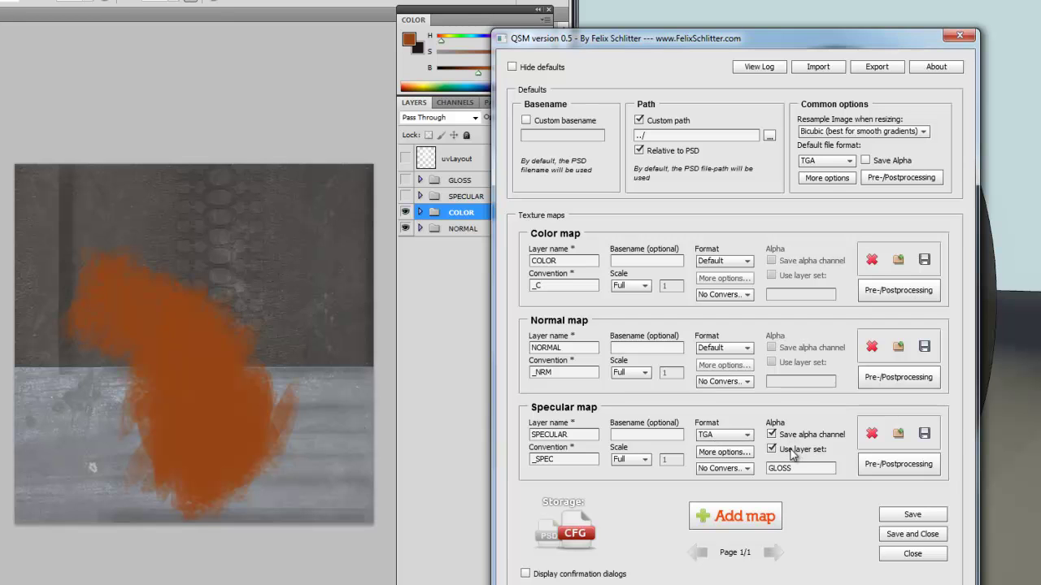
left_click_drag(770, 468, 814, 468)
left_click(802, 468)
- Set the Color map scale to Custom with factor 1, keeping Bicubic resampling
left_click_drag(808, 49, 768, 56)
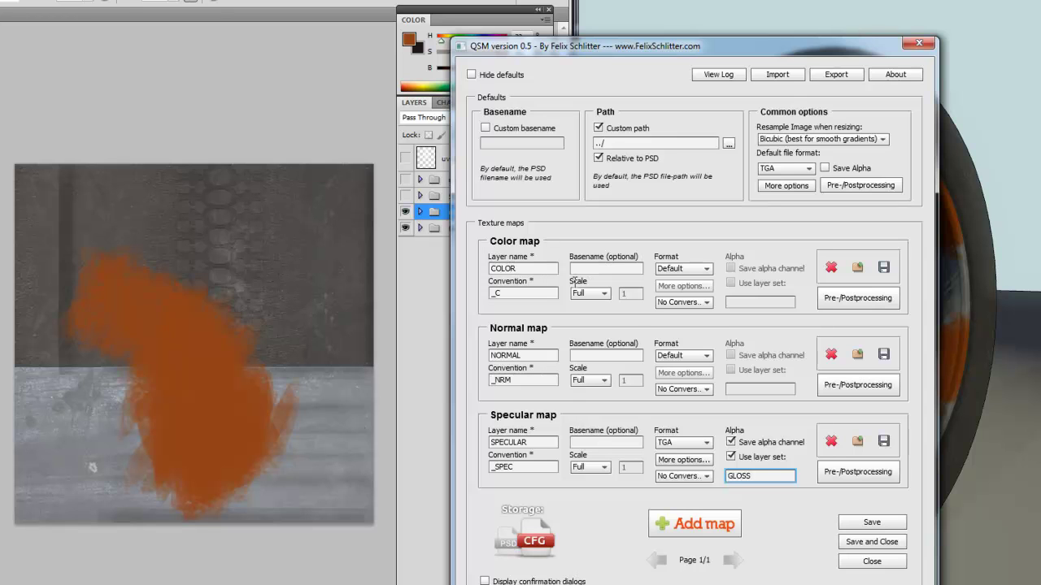
left_click(591, 296)
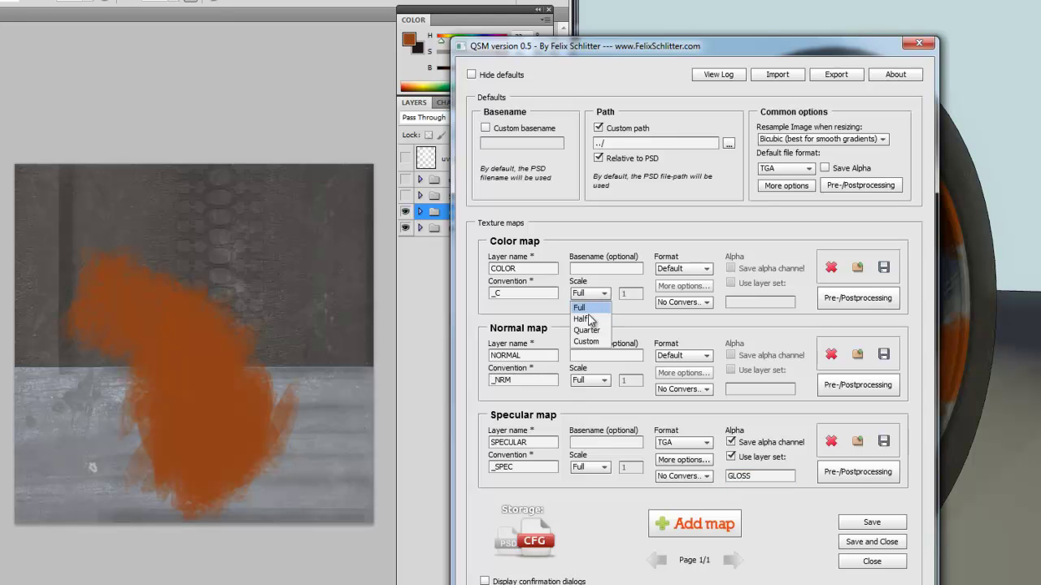
left_click(586, 341)
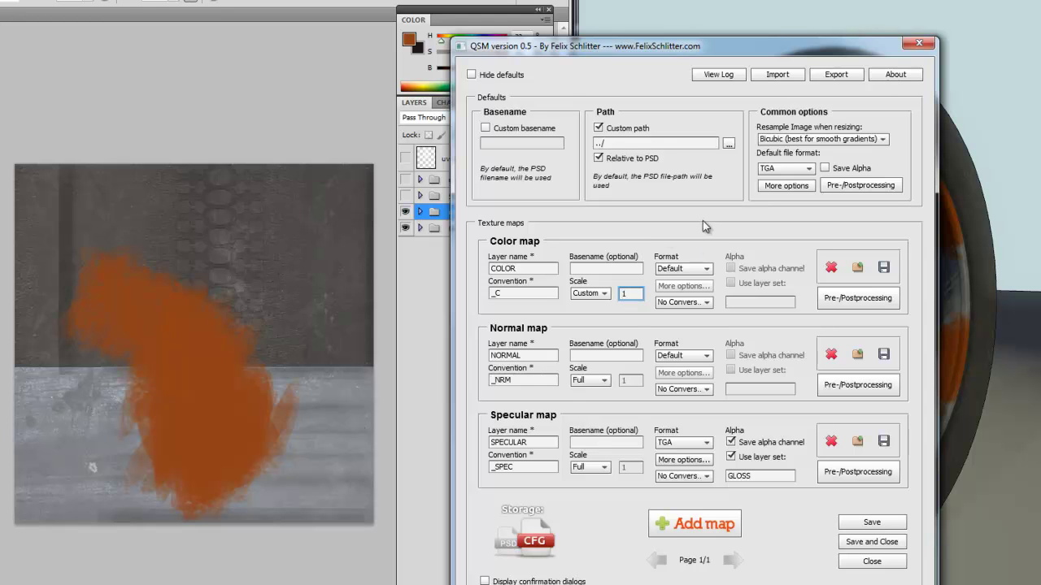
left_click(803, 144)
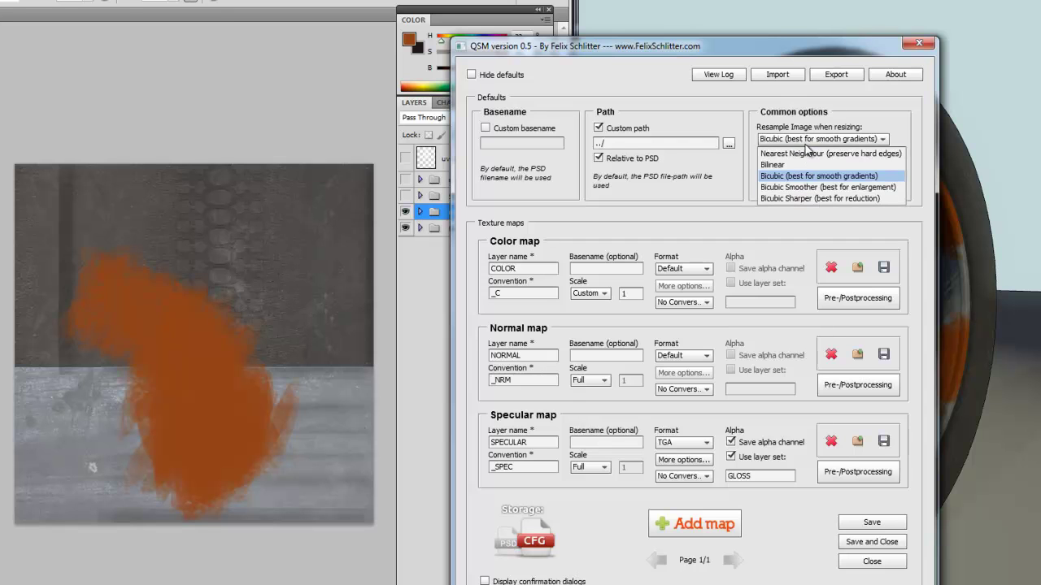
left_click(811, 141)
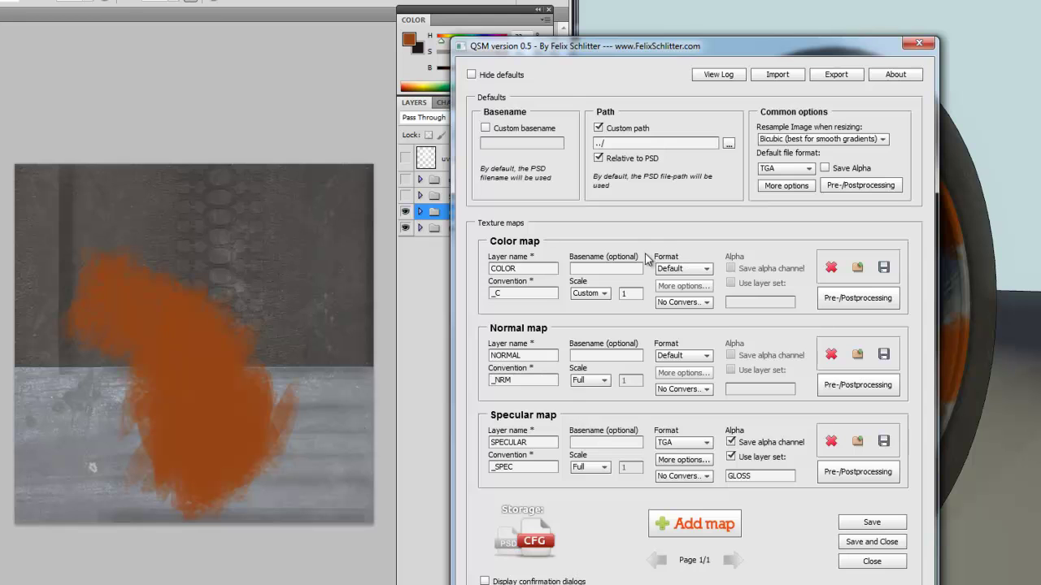
- Try PNG as the Color map format and close its settings unchanged
left_click(683, 270)
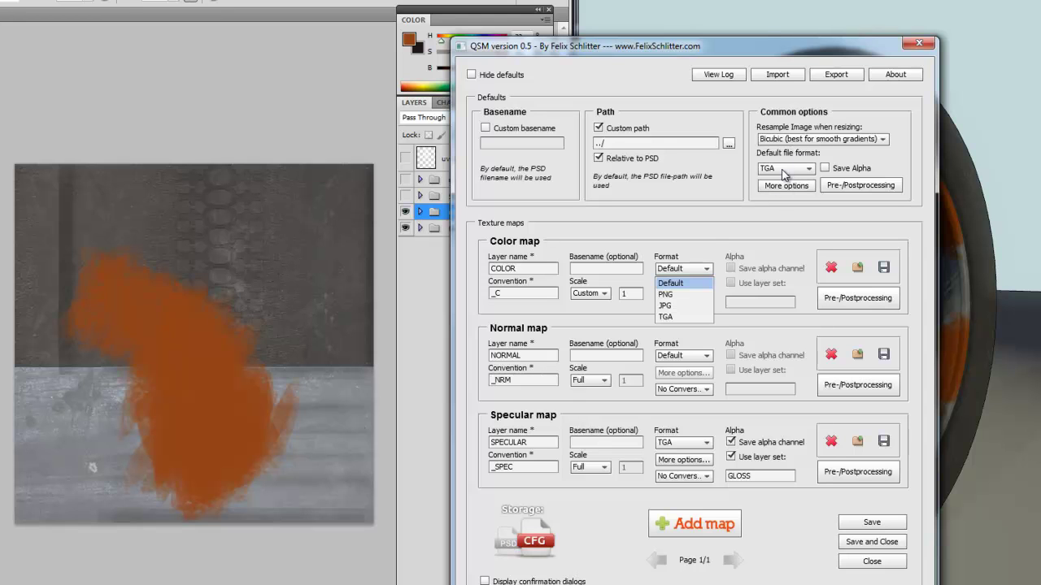
left_click(686, 295)
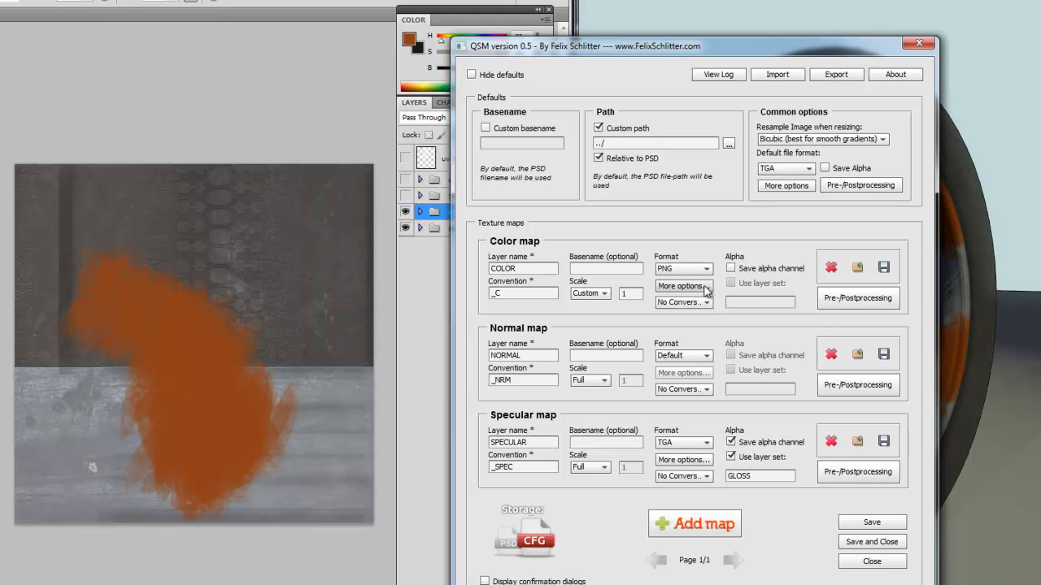
left_click(704, 288)
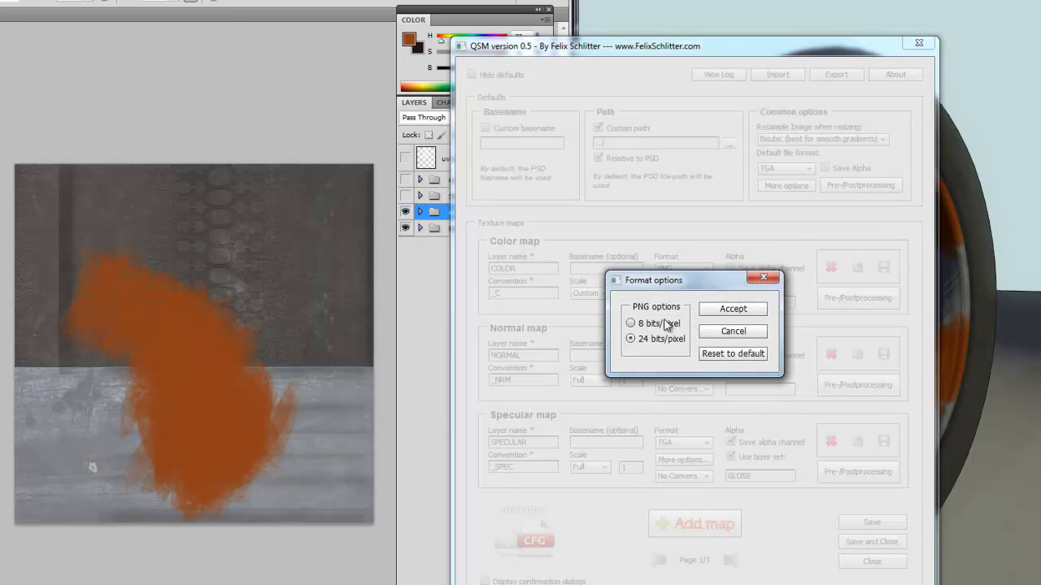
left_click(762, 278)
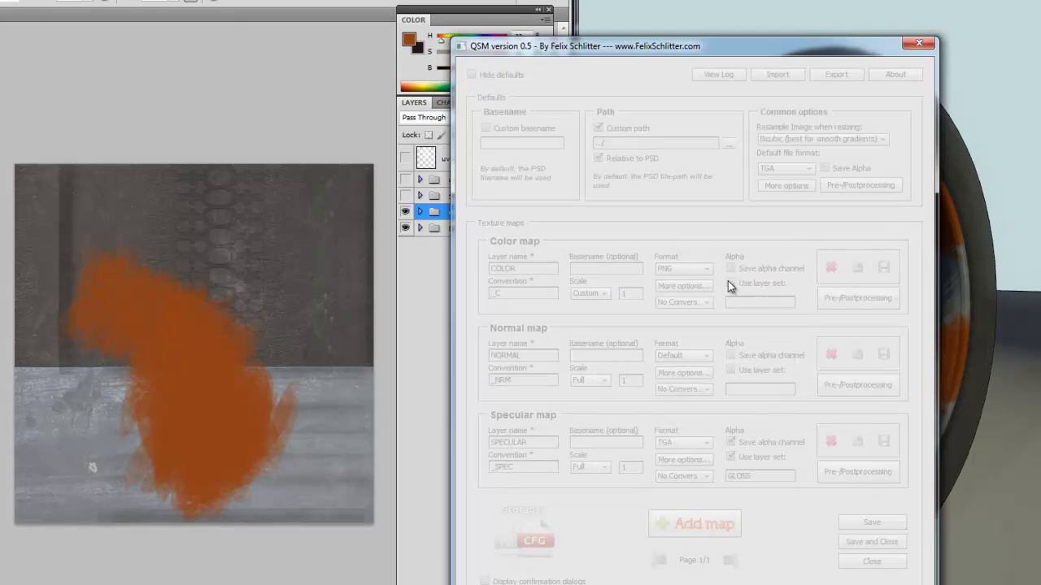
- Switch the Color map format to JPG with quality reset to the default 12 (Maximum)
left_click(704, 269)
left_click(687, 299)
left_click(682, 286)
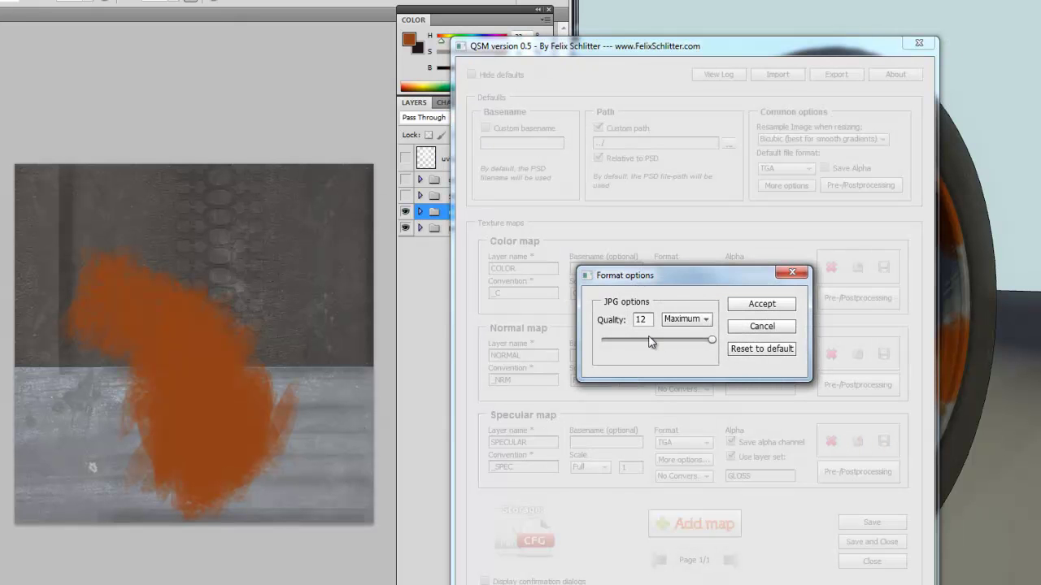
left_click_drag(653, 344, 657, 341)
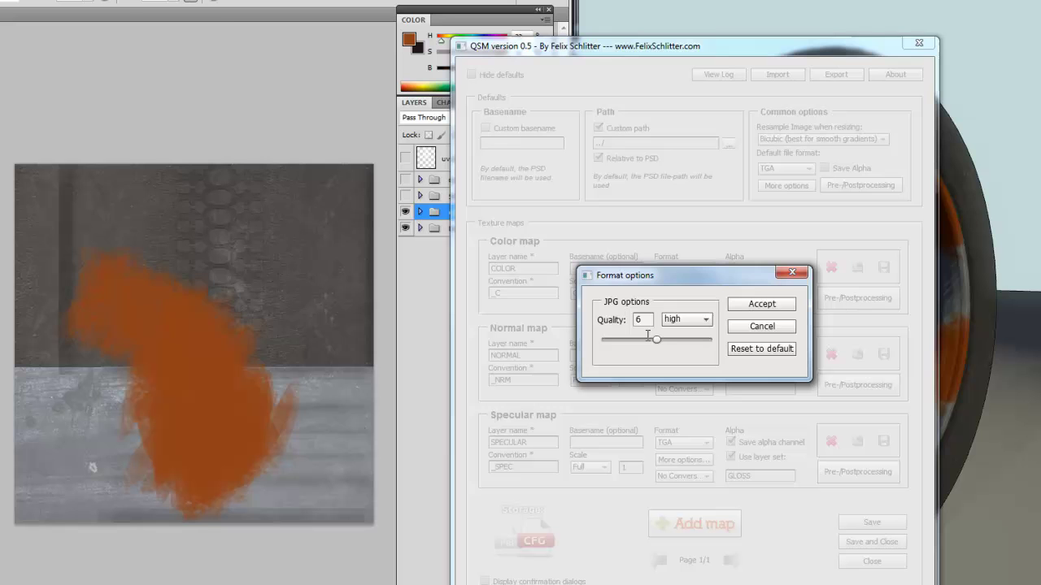
left_click(771, 351)
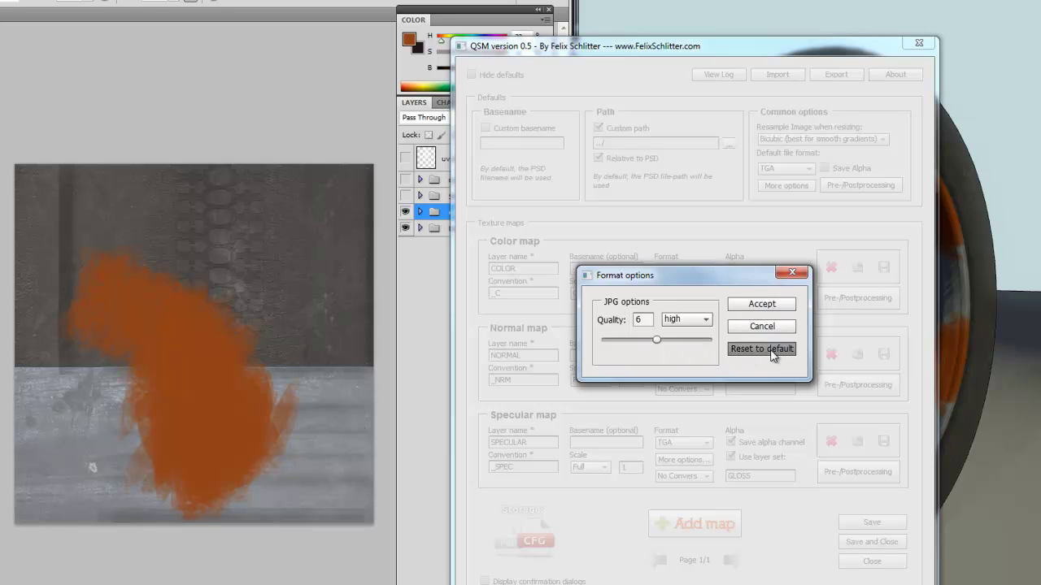
left_click(792, 273)
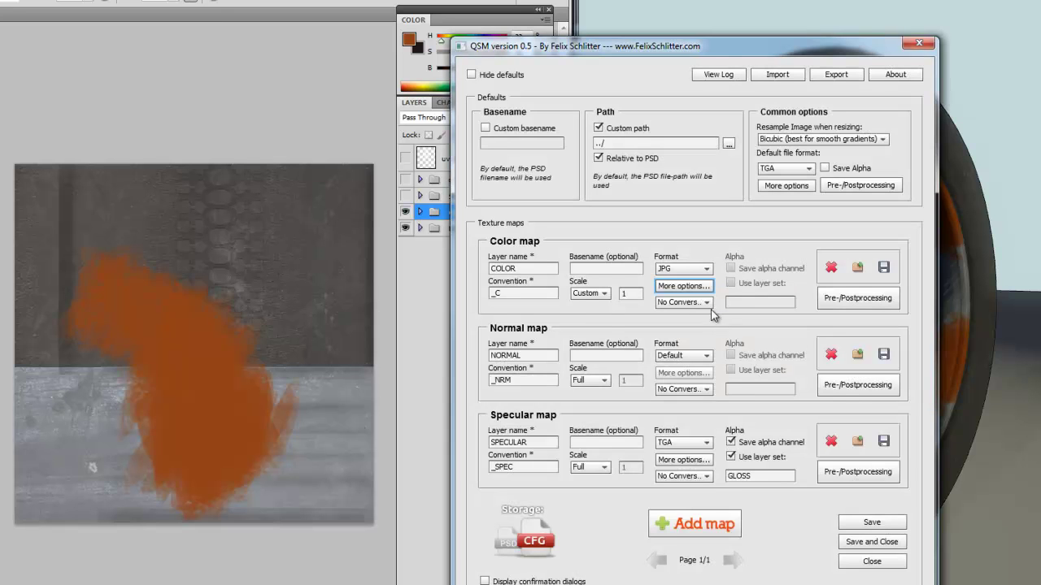
left_click(706, 304)
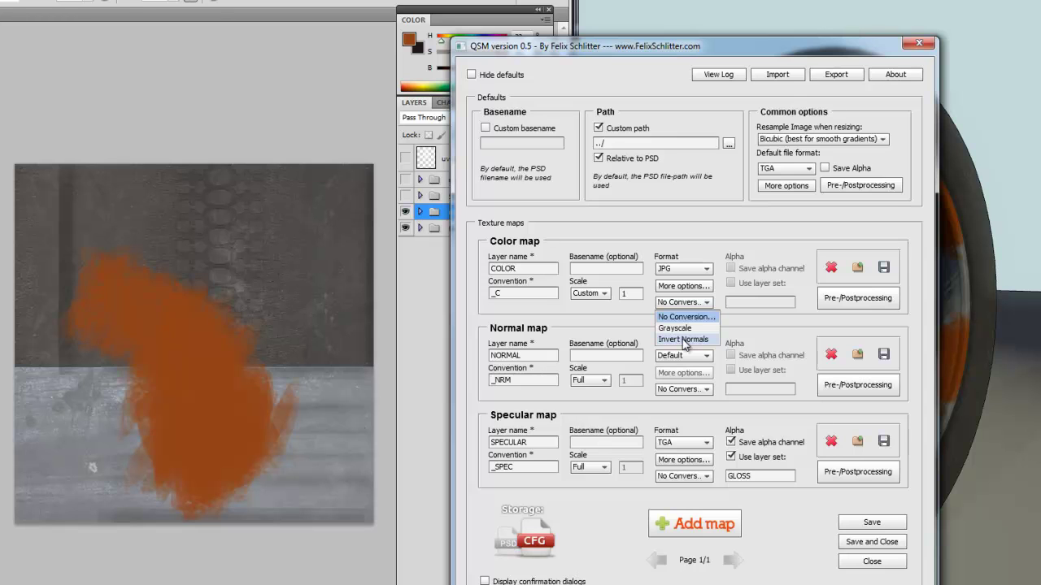
left_click(685, 317)
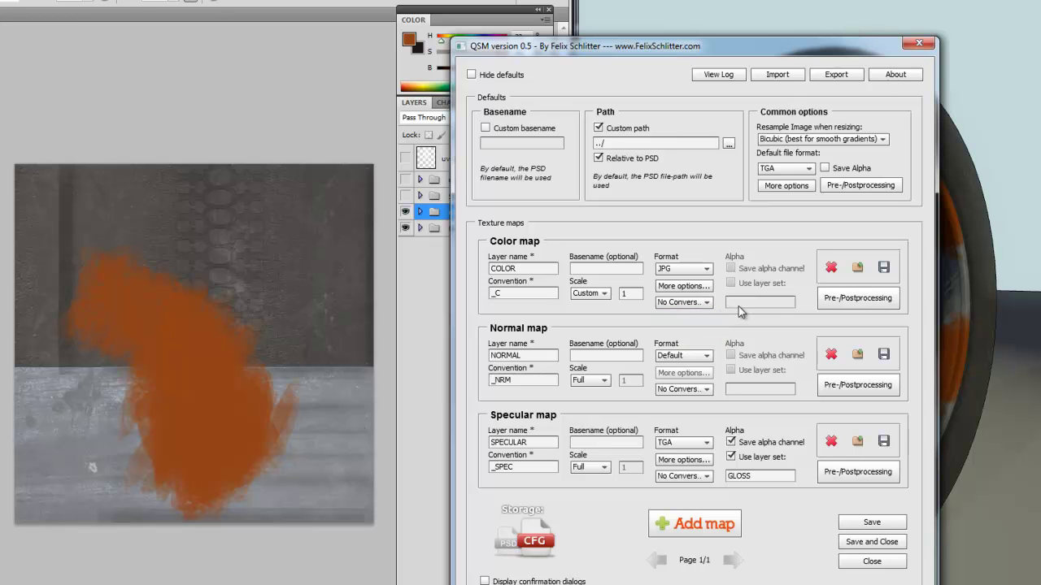
- Enable Color map pre-processing and add the Quadrant Colors action from Default Actions
left_click(851, 297)
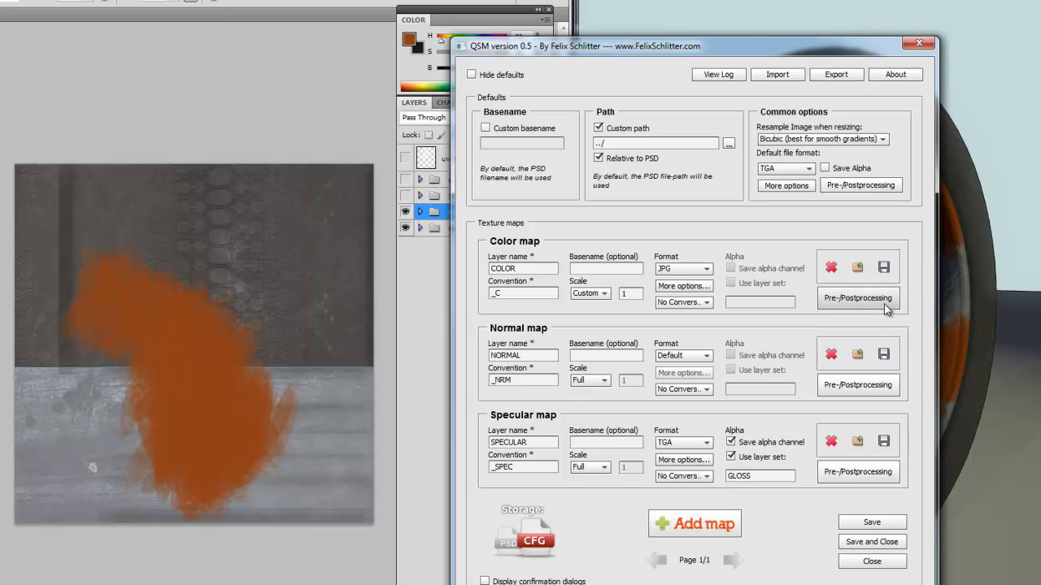
left_click_drag(760, 127, 698, 133)
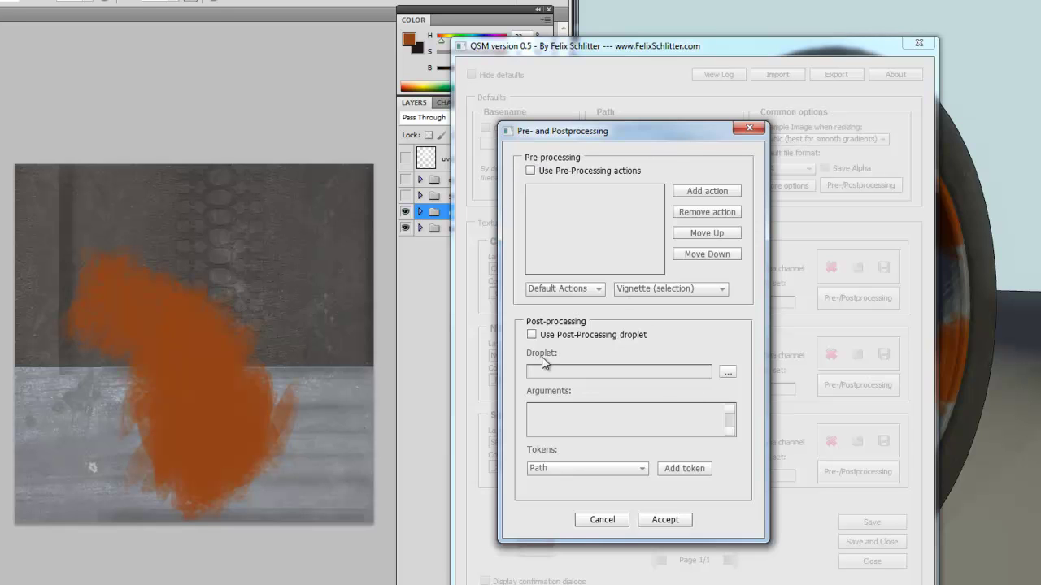
left_click(532, 171)
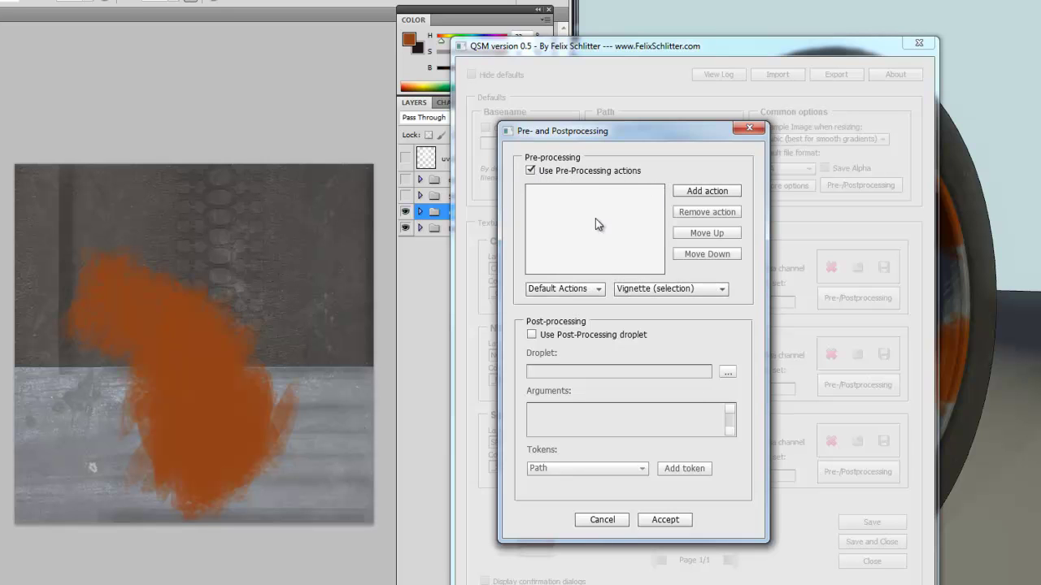
left_click(562, 292)
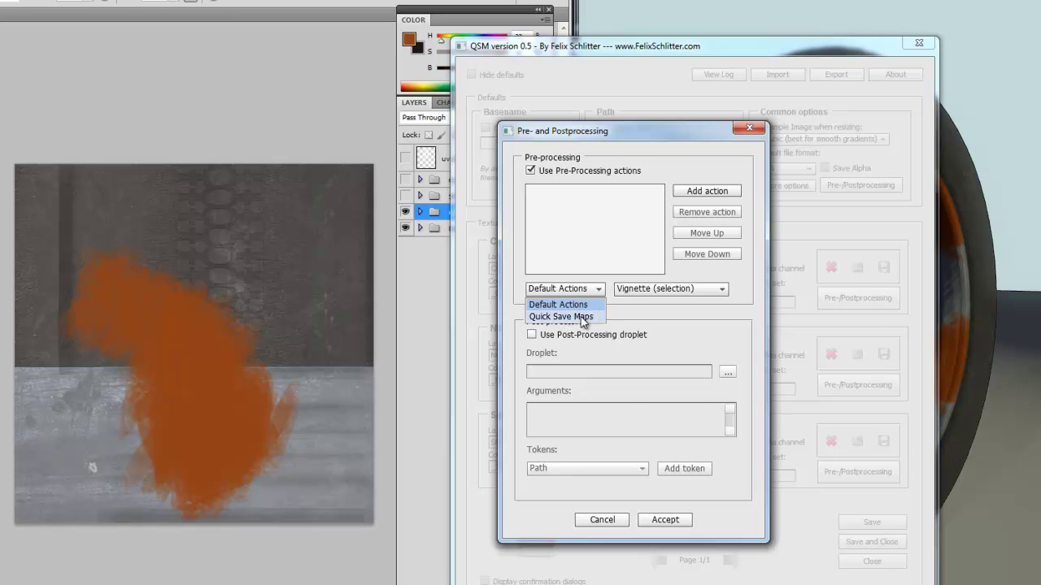
left_click(574, 291)
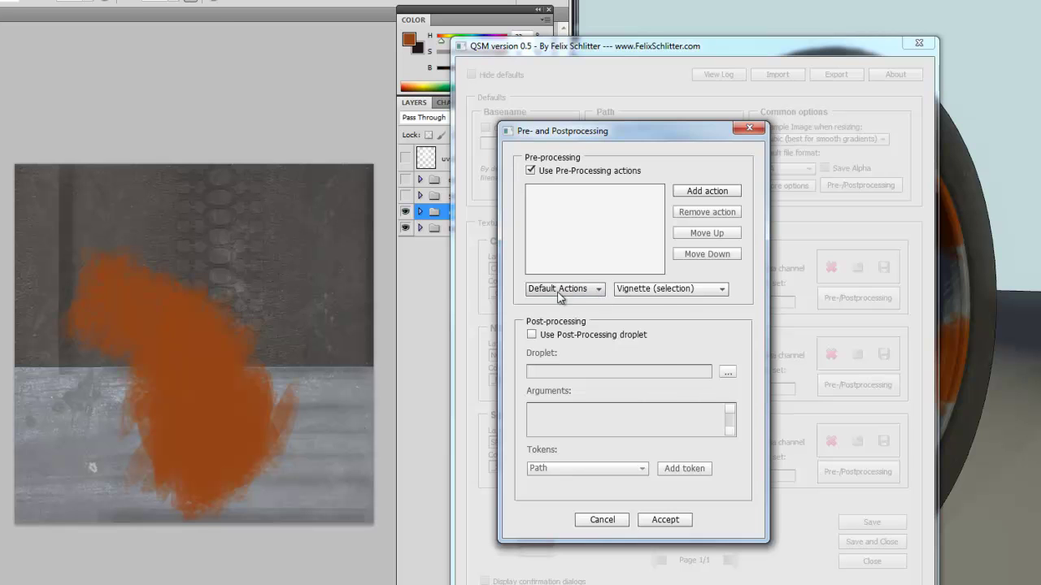
left_click(658, 290)
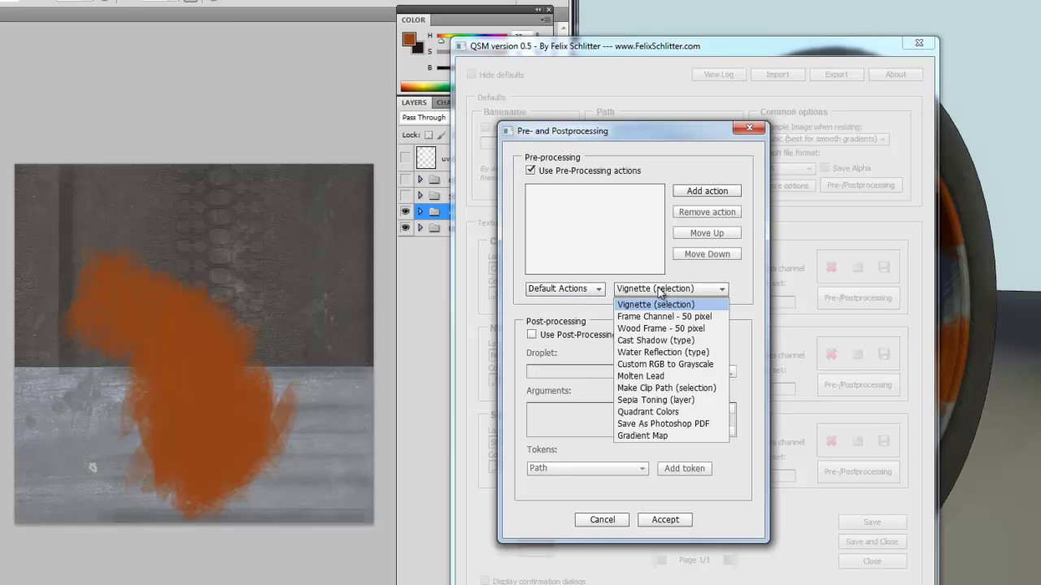
left_click(661, 412)
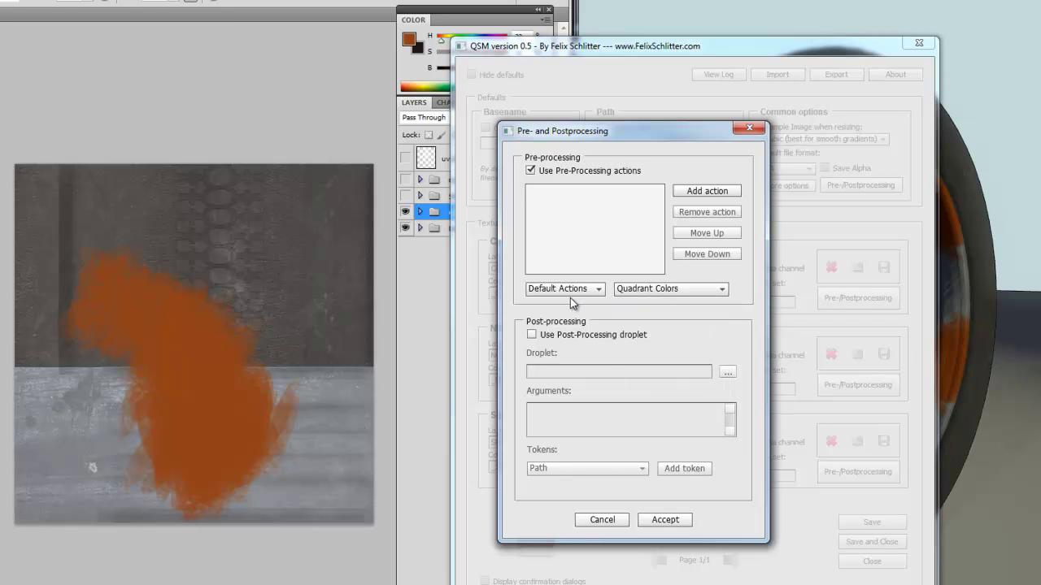
left_click(726, 193)
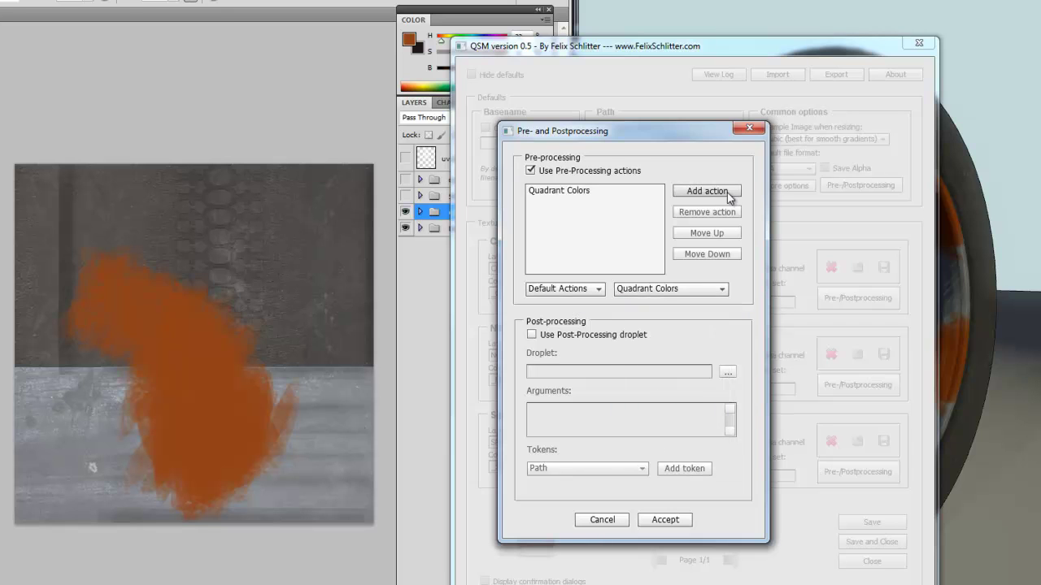
left_click(585, 193)
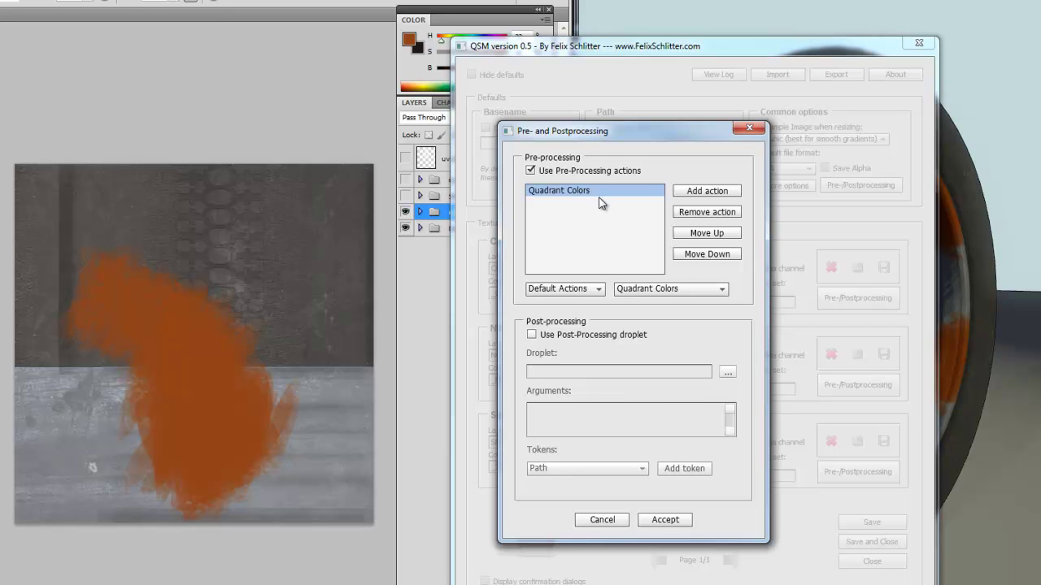
- Add the $PATH token to the post-processing droplet arguments, then leave the droplet switched off
left_click(590, 338)
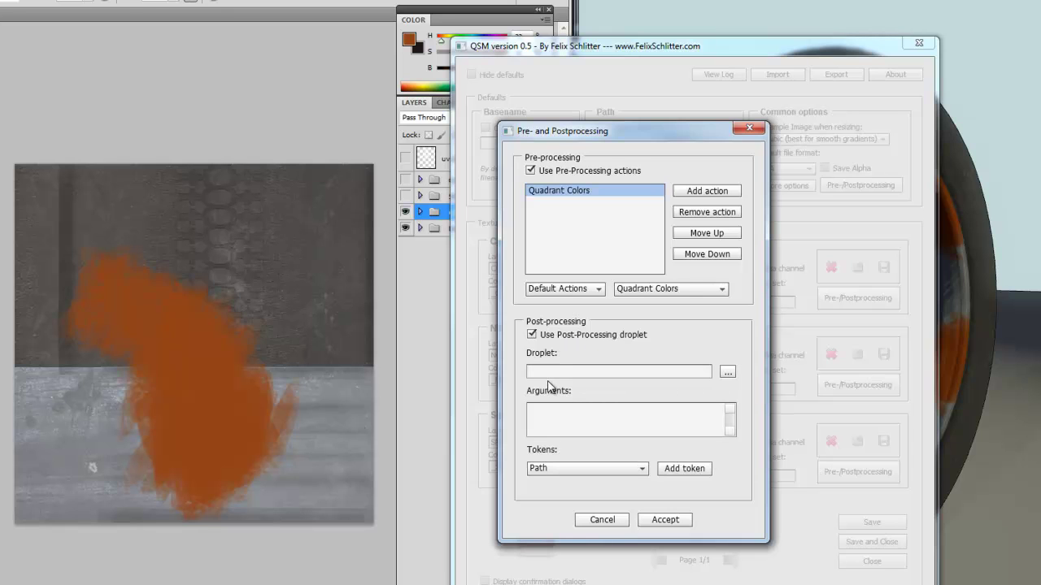
left_click(551, 373)
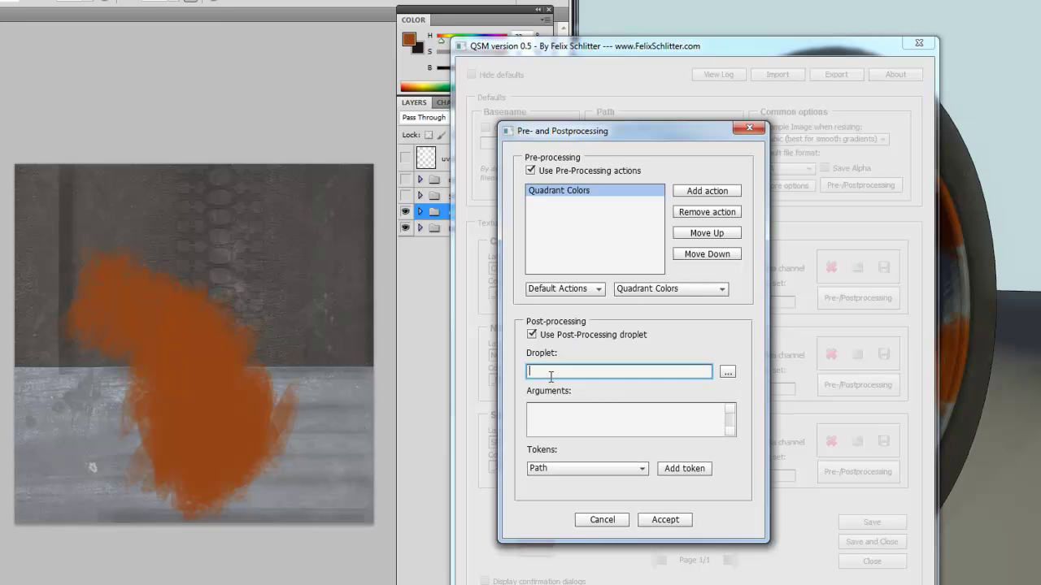
left_click(580, 427)
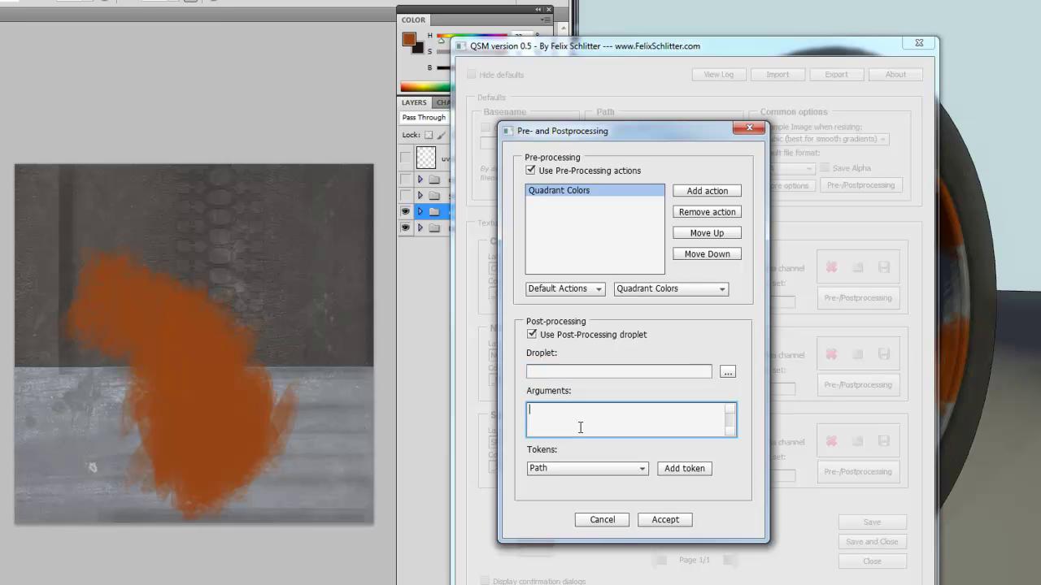
left_click(576, 469)
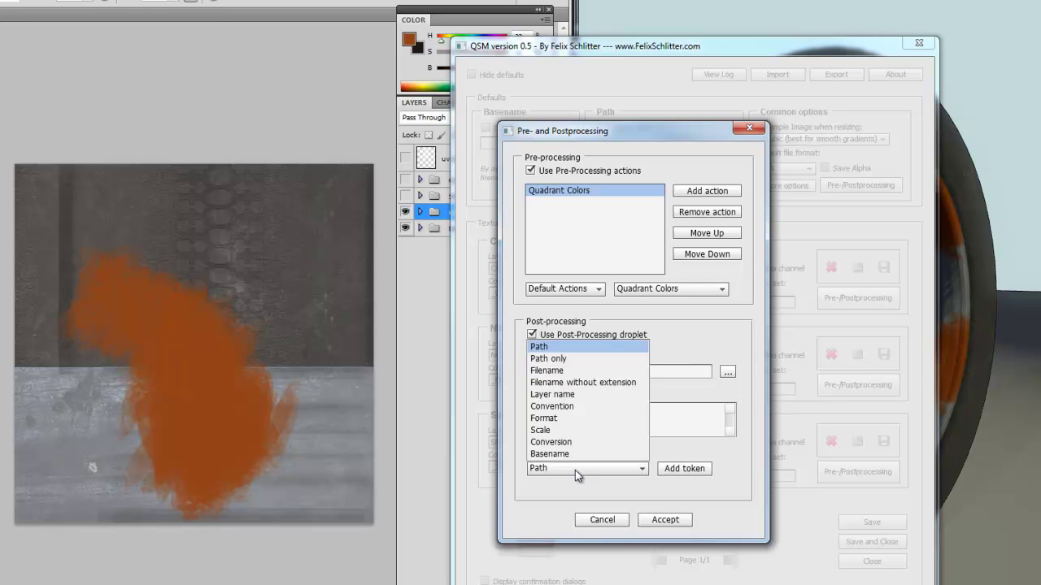
left_click(559, 348)
left_click(682, 469)
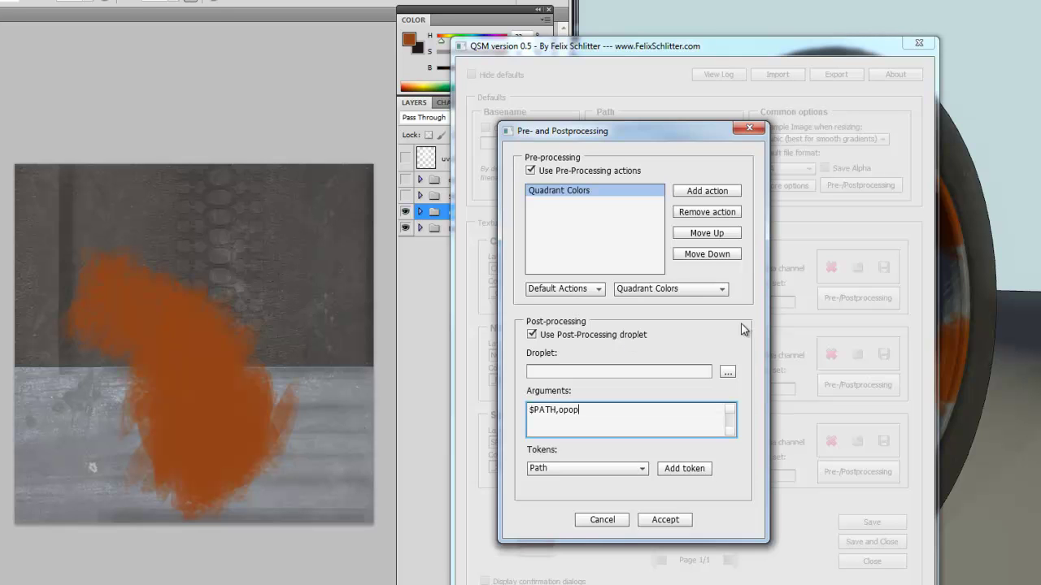
left_click(534, 336)
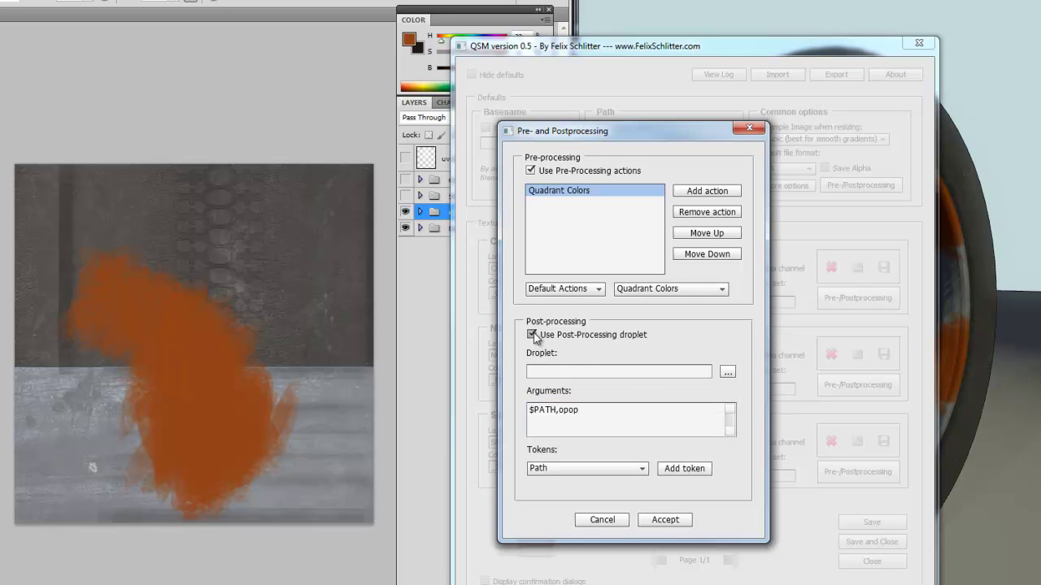
left_click(533, 335)
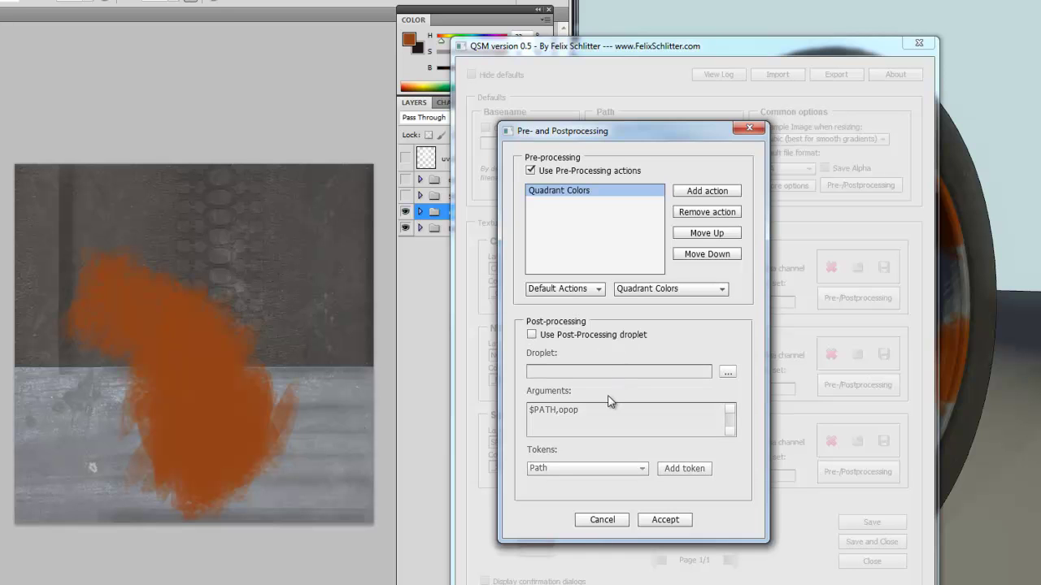
- Accept the processing settings, export the Color map as tire_C.jpg, and view the save log
left_click(660, 521)
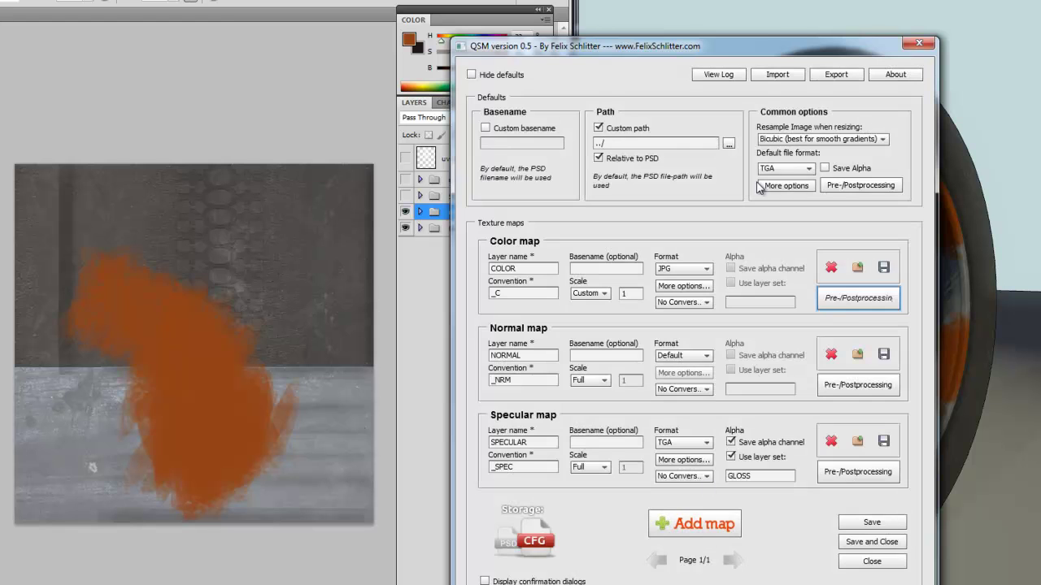
left_click_drag(825, 54, 447, 62)
left_click(506, 275)
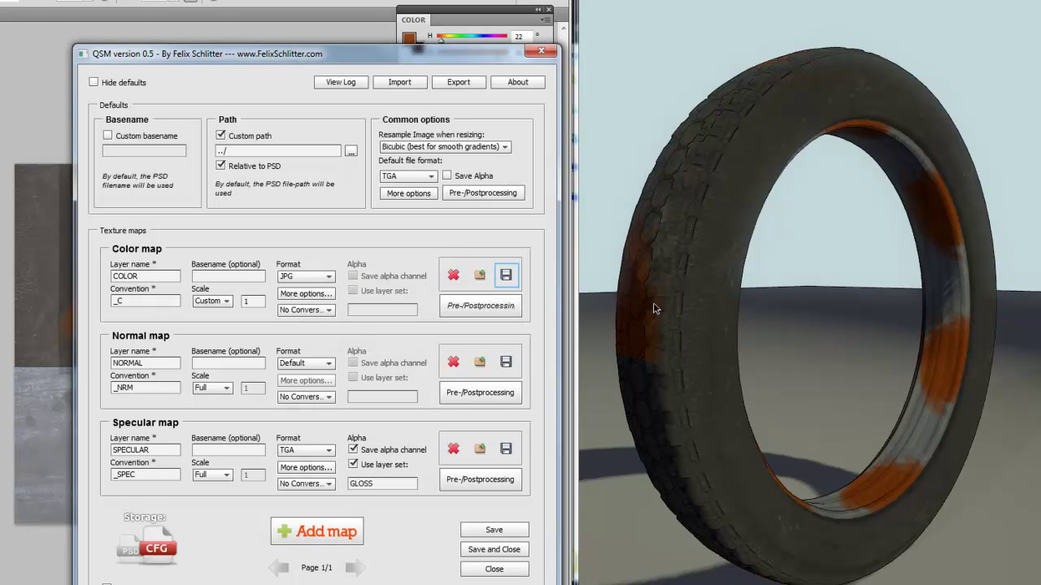
left_click(346, 82)
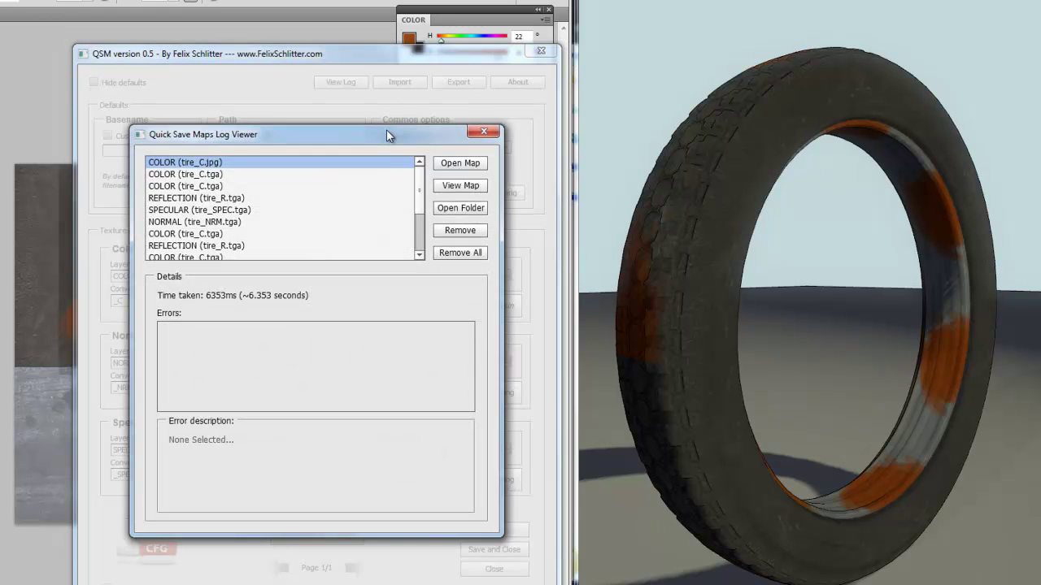
left_click_drag(387, 137, 607, 143)
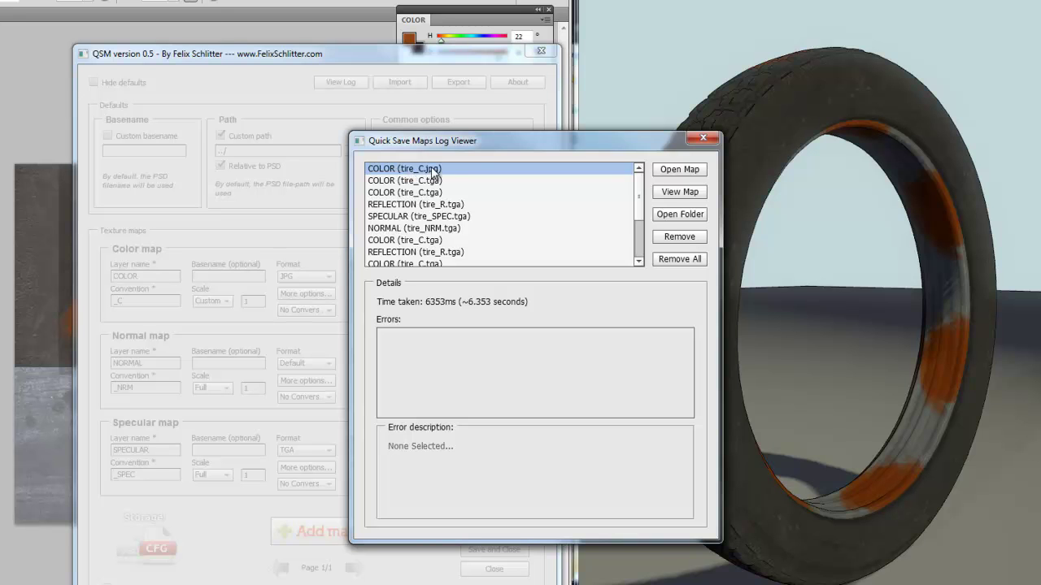
left_click(687, 193)
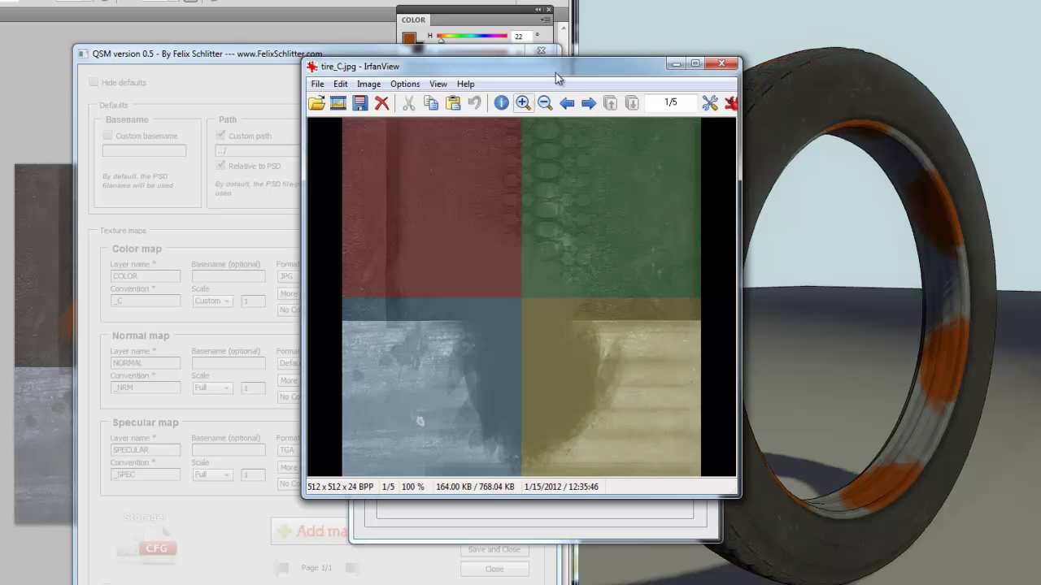
left_click_drag(538, 74, 356, 126)
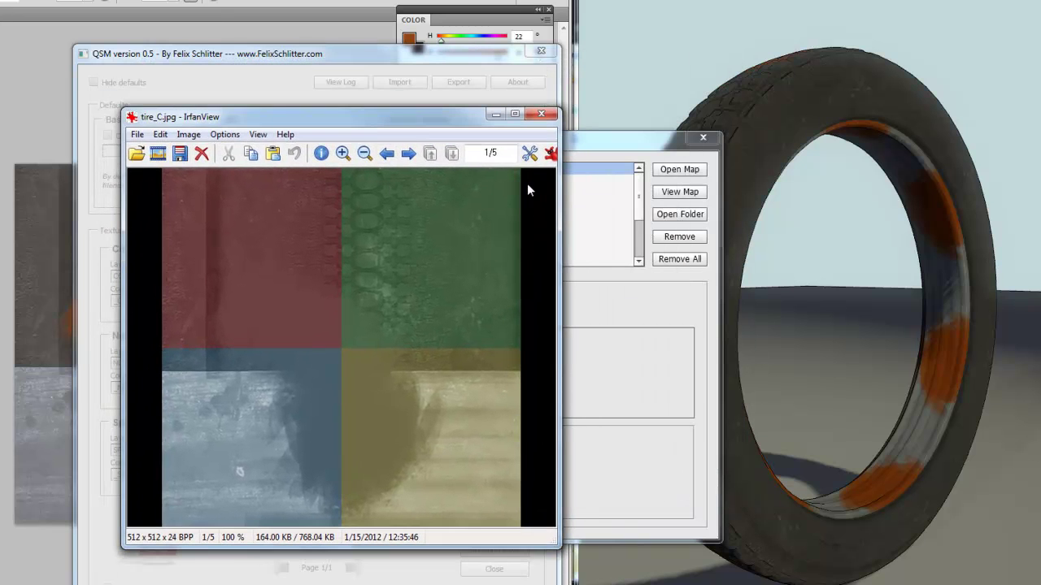
left_click_drag(560, 108, 557, 111)
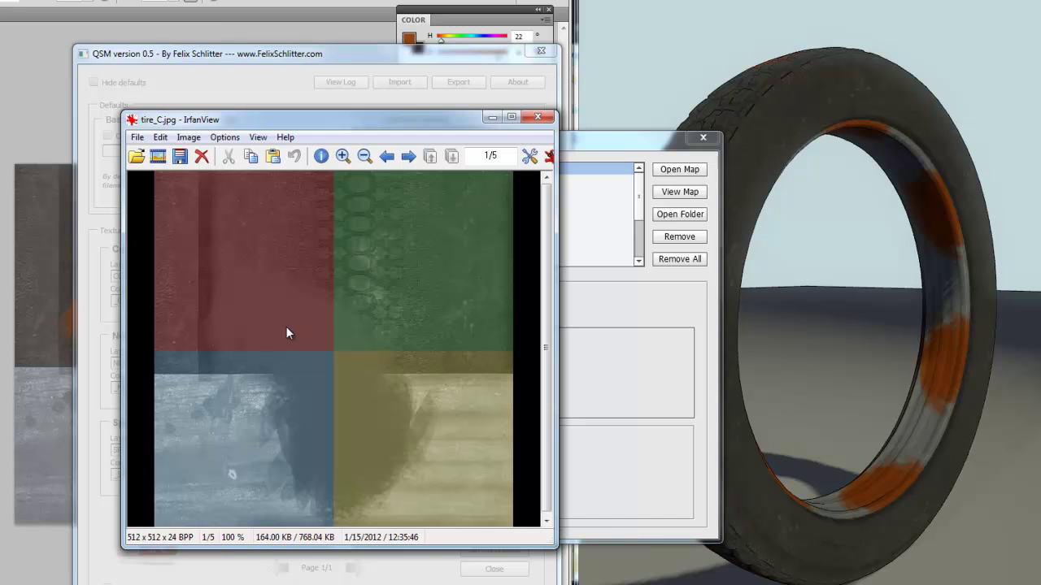
left_click(537, 117)
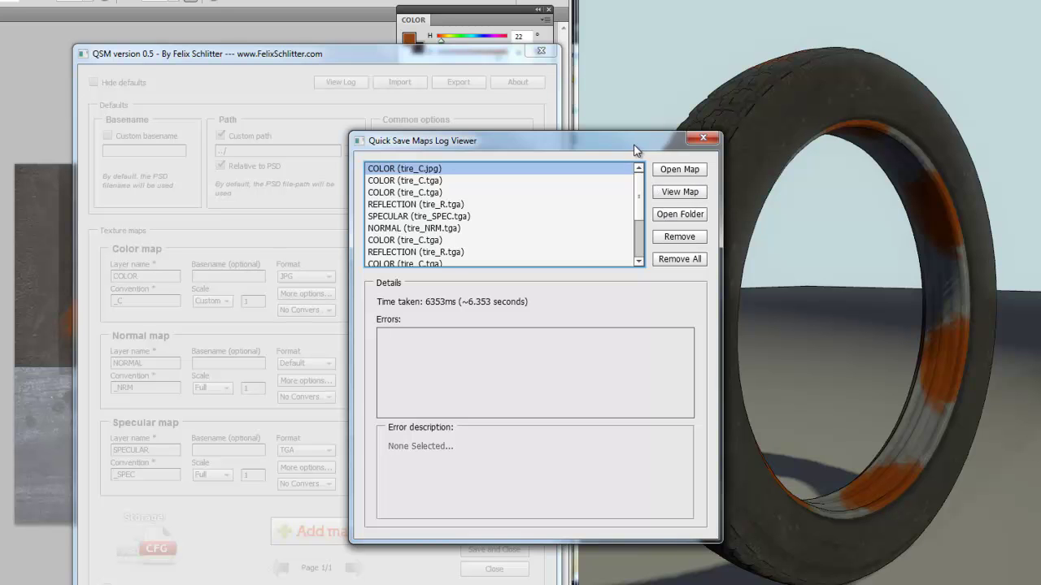
left_click_drag(639, 146, 572, 184)
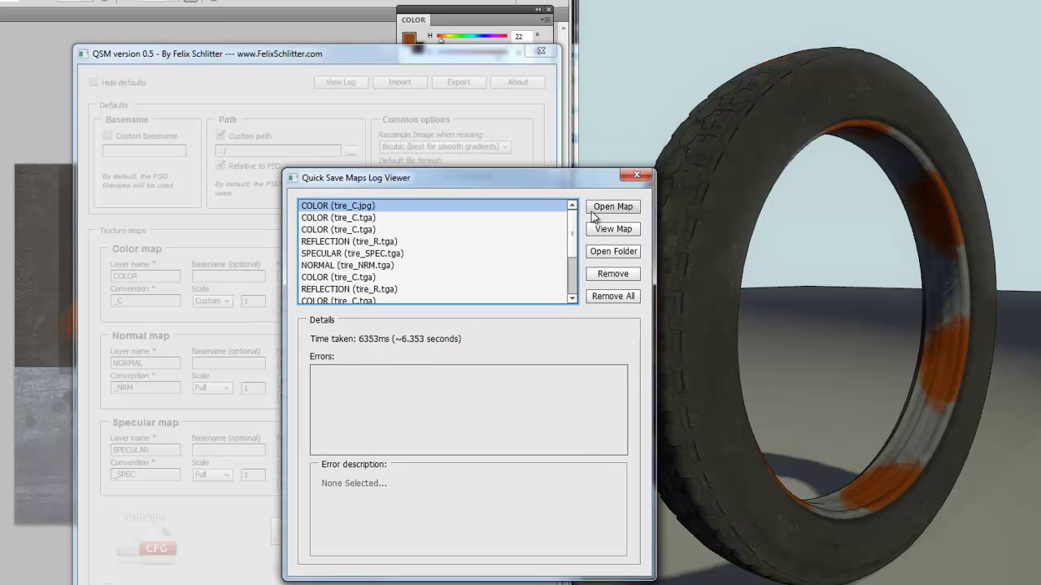
left_click(603, 259)
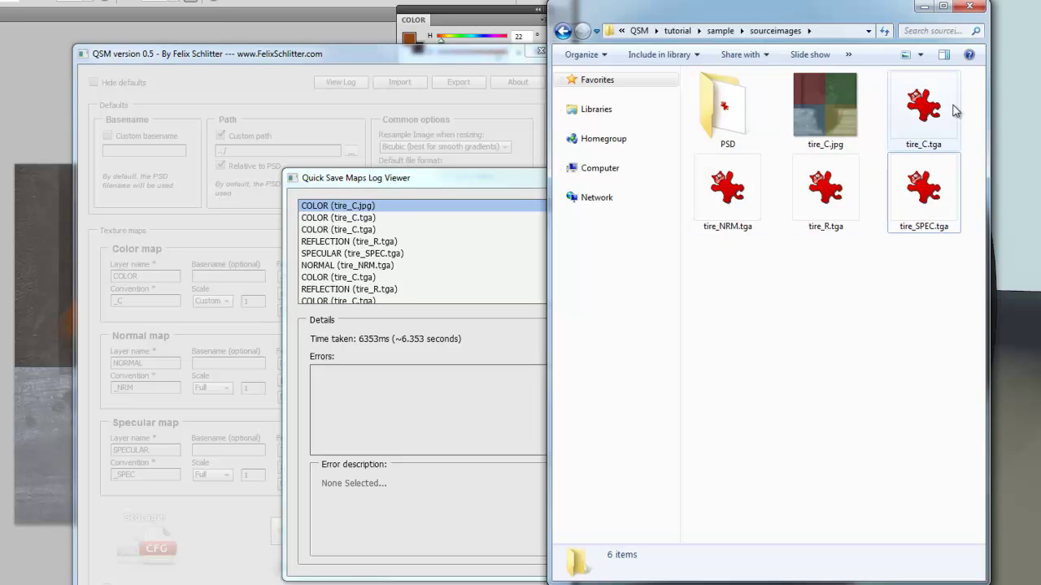
key("ctrl+a")
left_click_drag(972, 345, 859, 353)
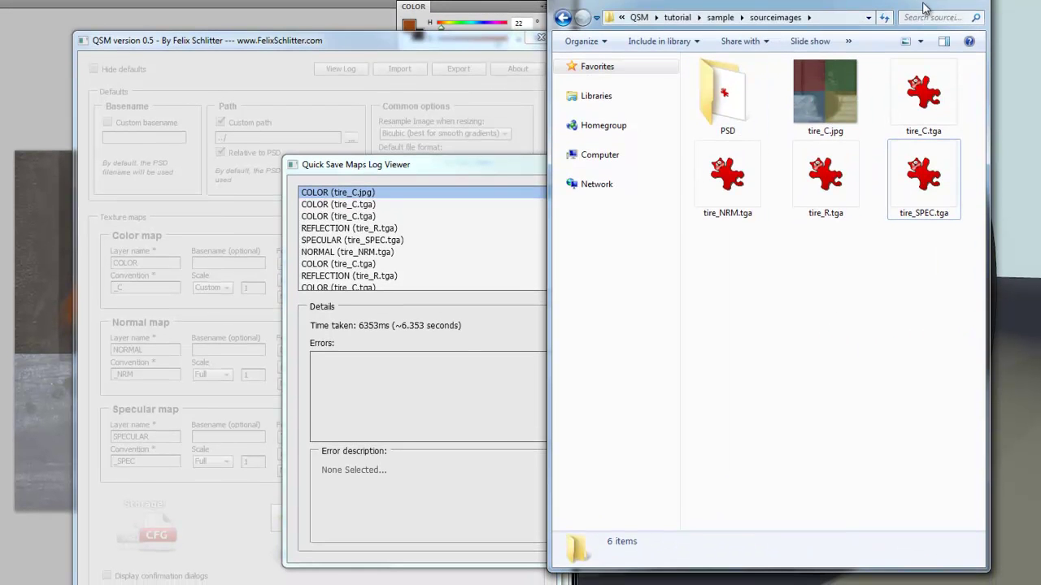
left_click(927, 2)
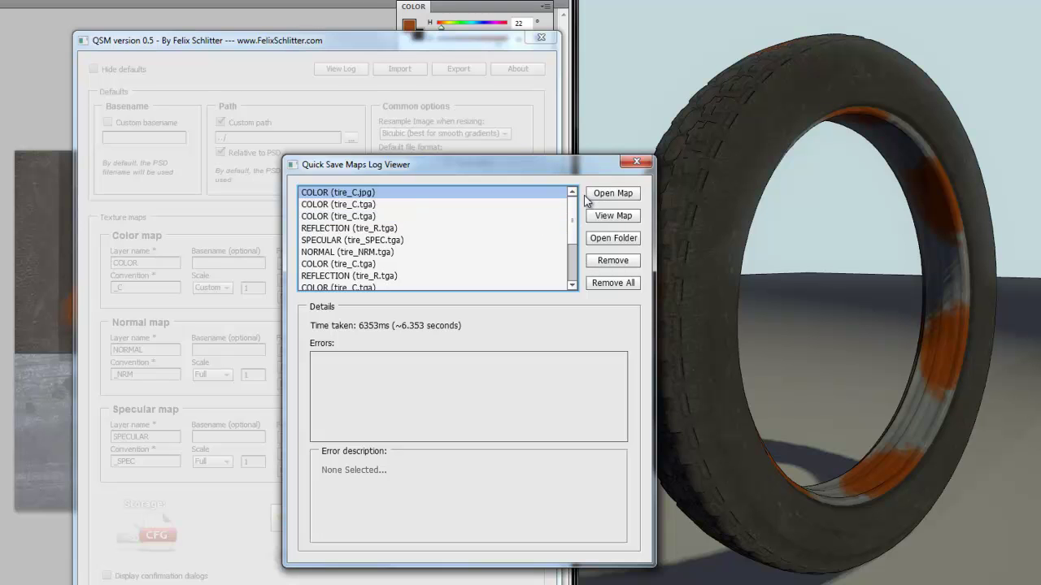
- Re-view the saved color map, then remove all log entries and close the Log Viewer
left_click_drag(574, 226, 572, 291)
left_click(612, 216)
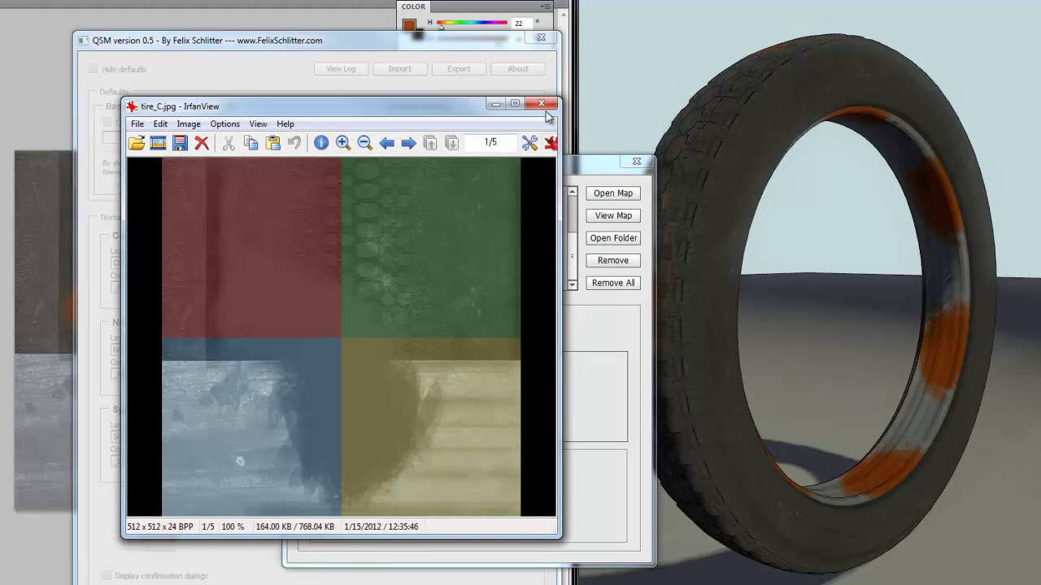
left_click(546, 108)
left_click(627, 283)
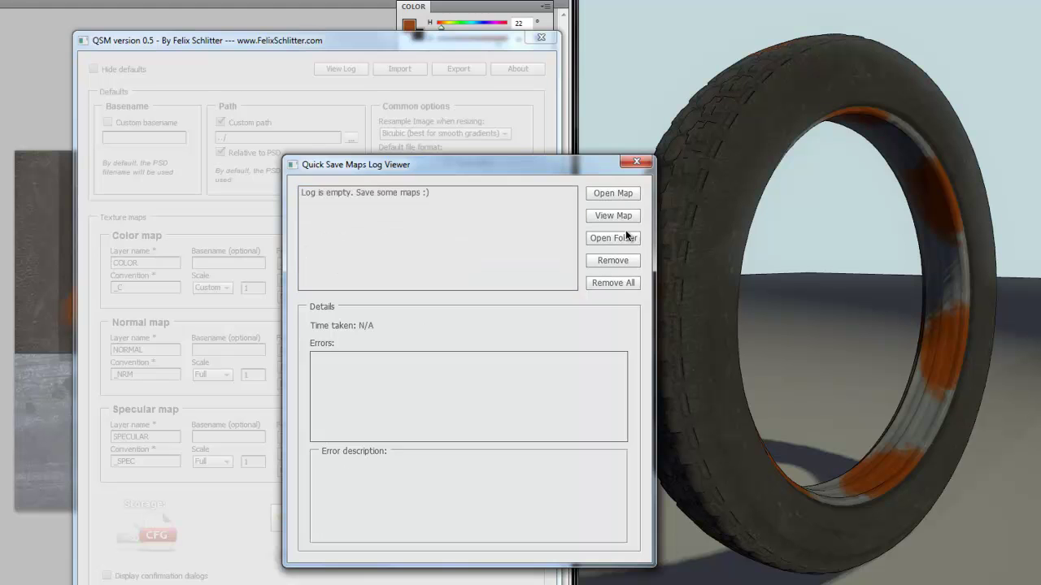
left_click(636, 162)
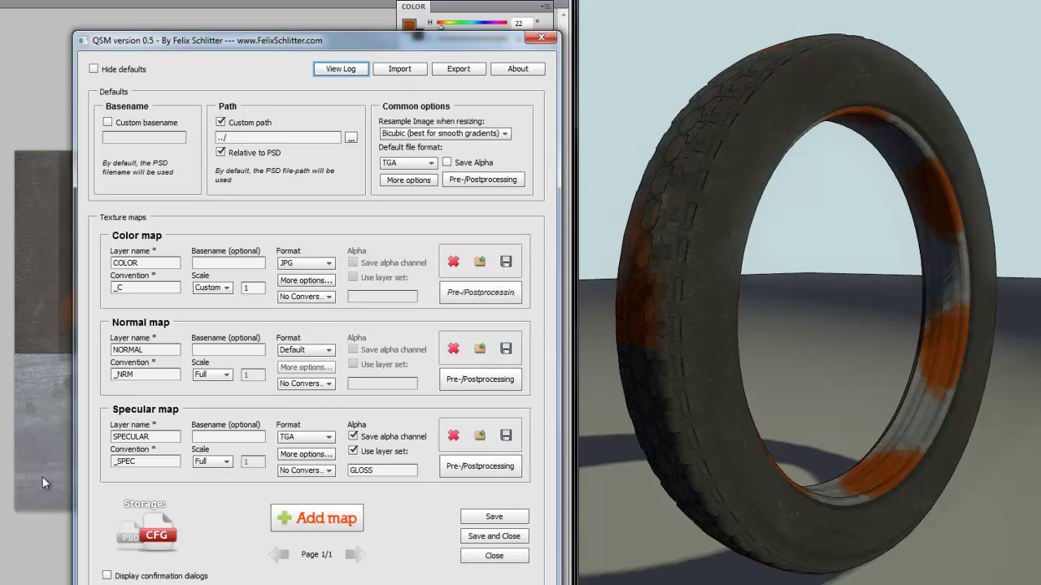
- Store settings in the PSD and set the new map's layer name to COLOR, giving convention _C
left_click(163, 544)
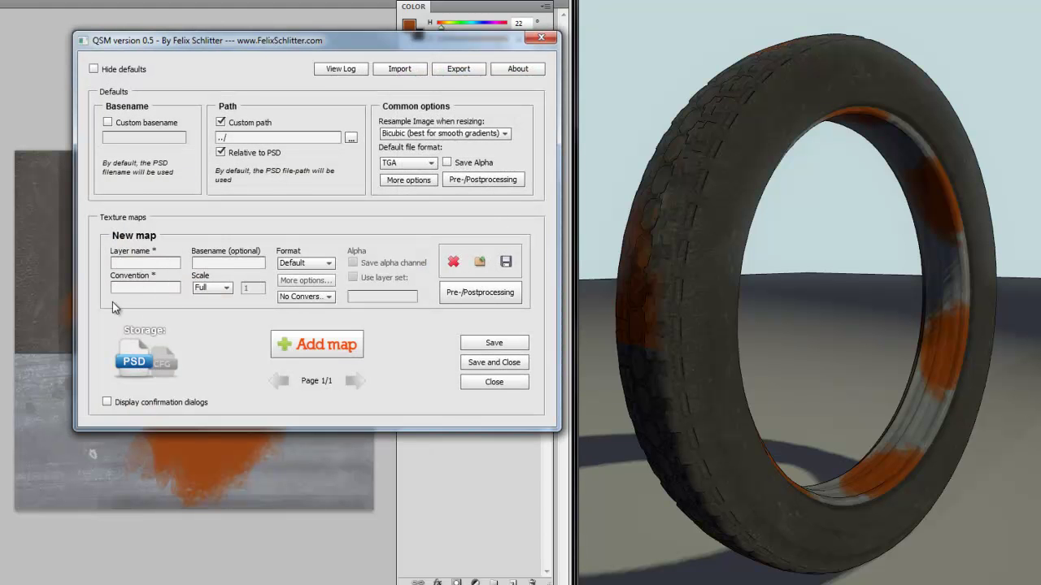
left_click(129, 264)
type("COLOR")
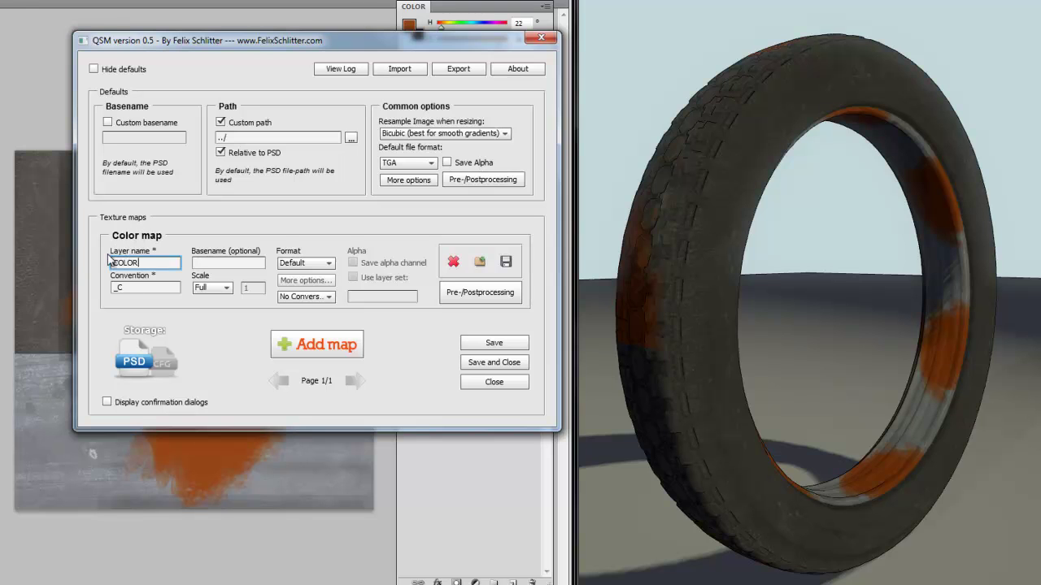
- Import config.cfg to load the Color (_C), Normal (_NRM) and Specular (_SPEC) maps
left_click(391, 70)
left_click(279, 150)
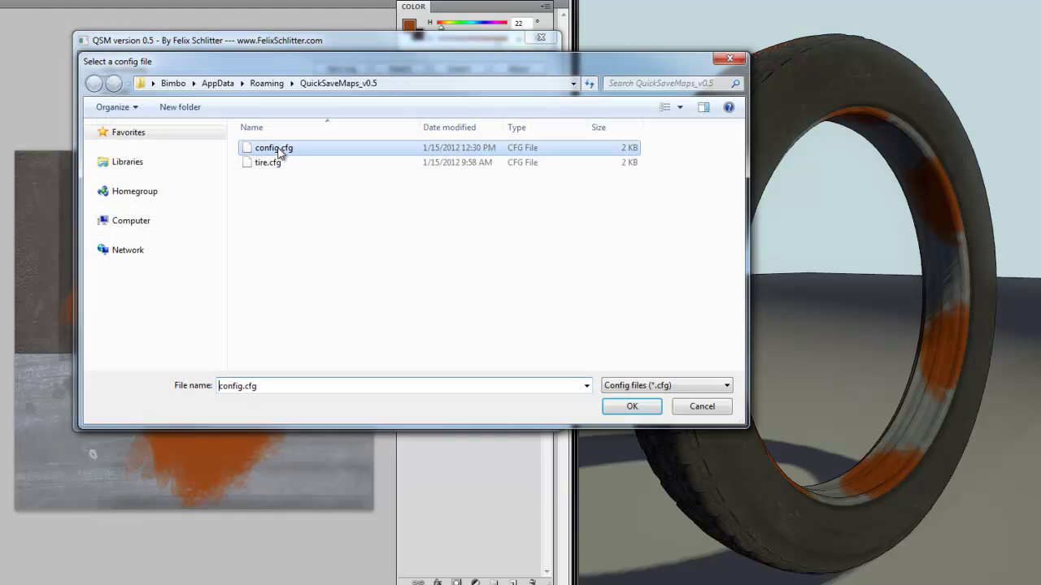
left_click(613, 409)
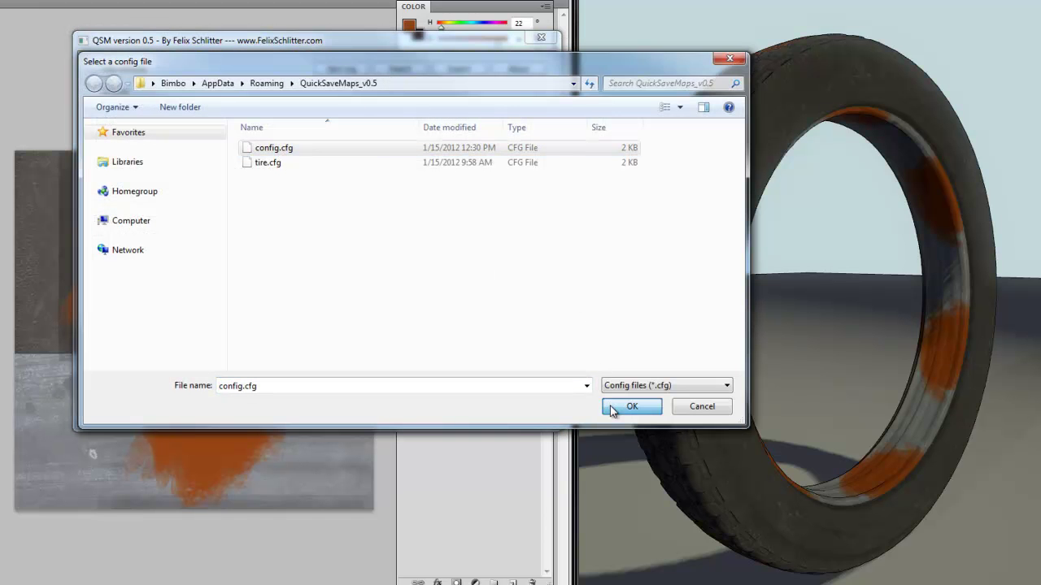
left_click(612, 409)
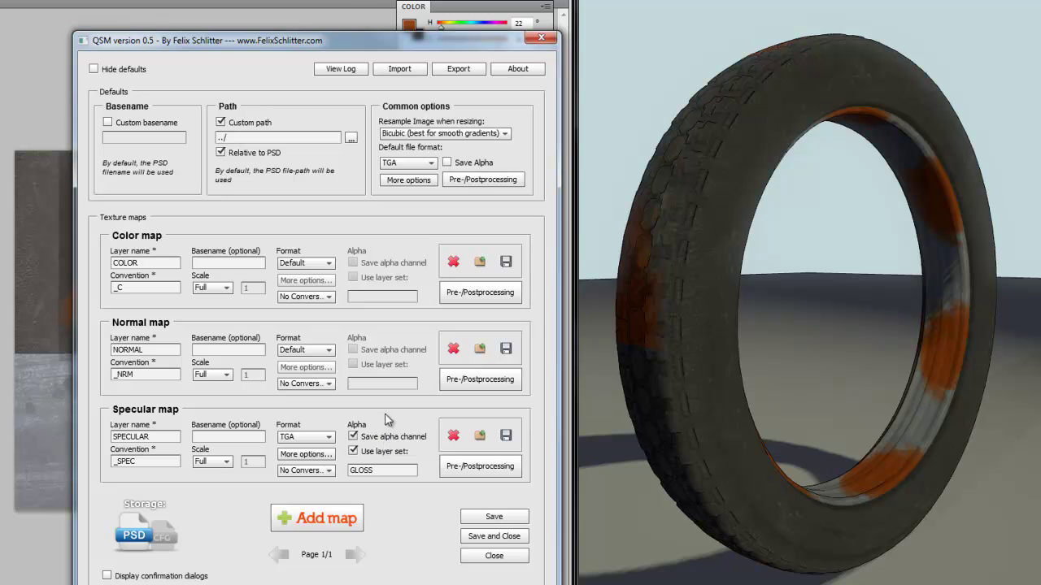
- Close Quick Save Maps to return to the tire texture with its GLOSS, SPECULAR, COLOR and NORMAL groups
left_click(494, 556)
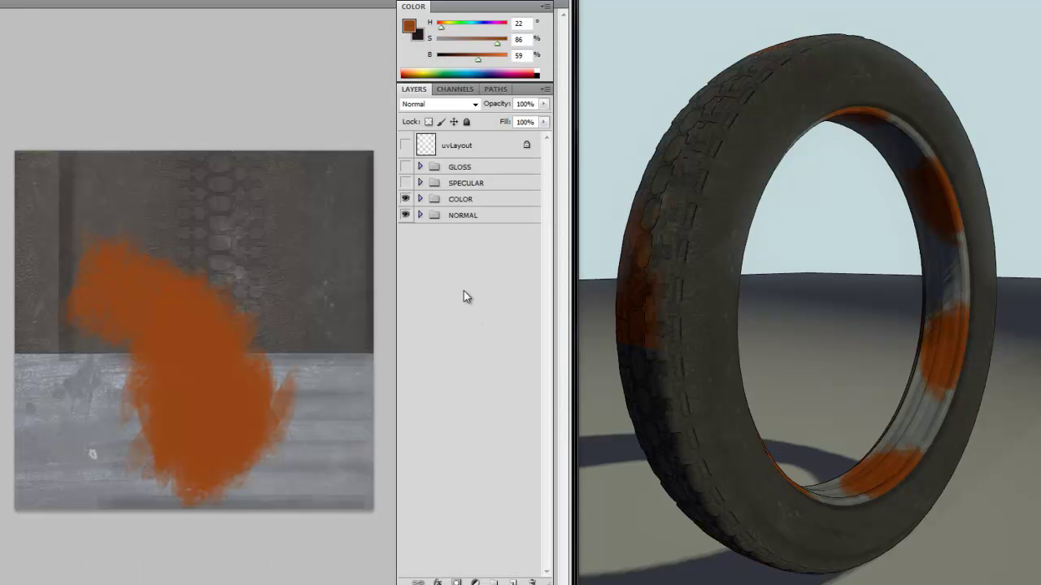